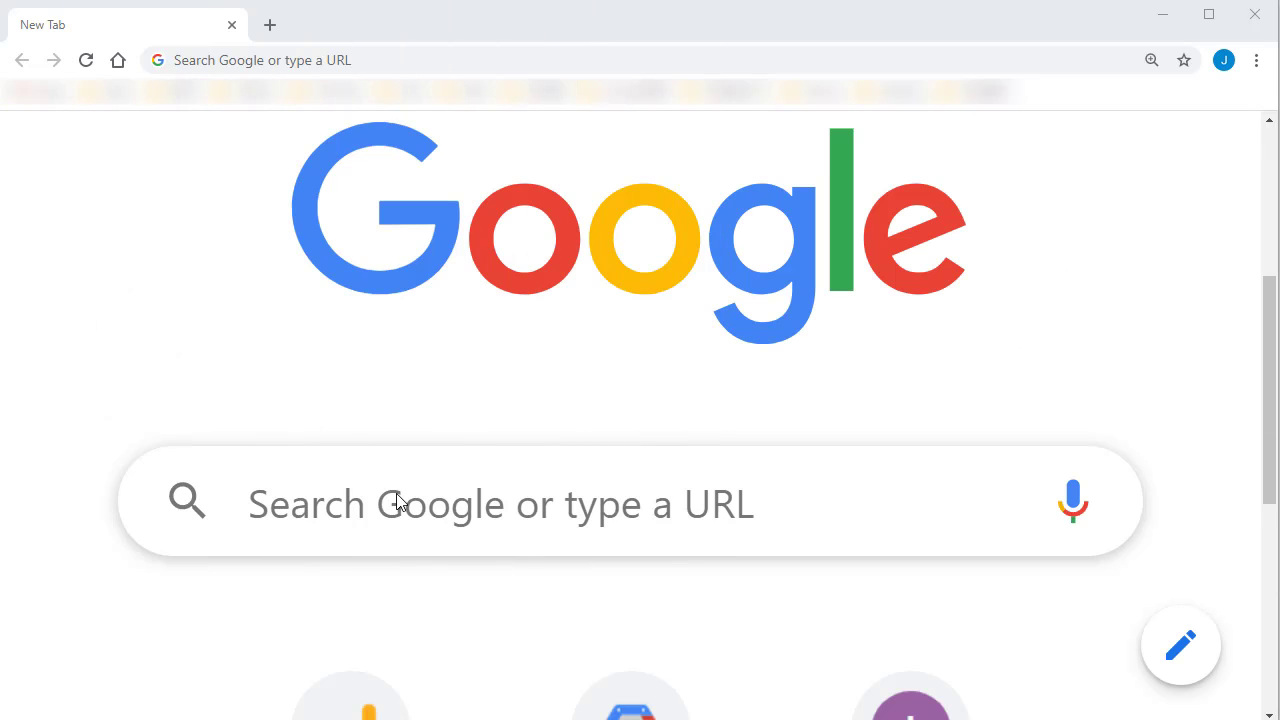
left_click(396, 497)
type("ww")
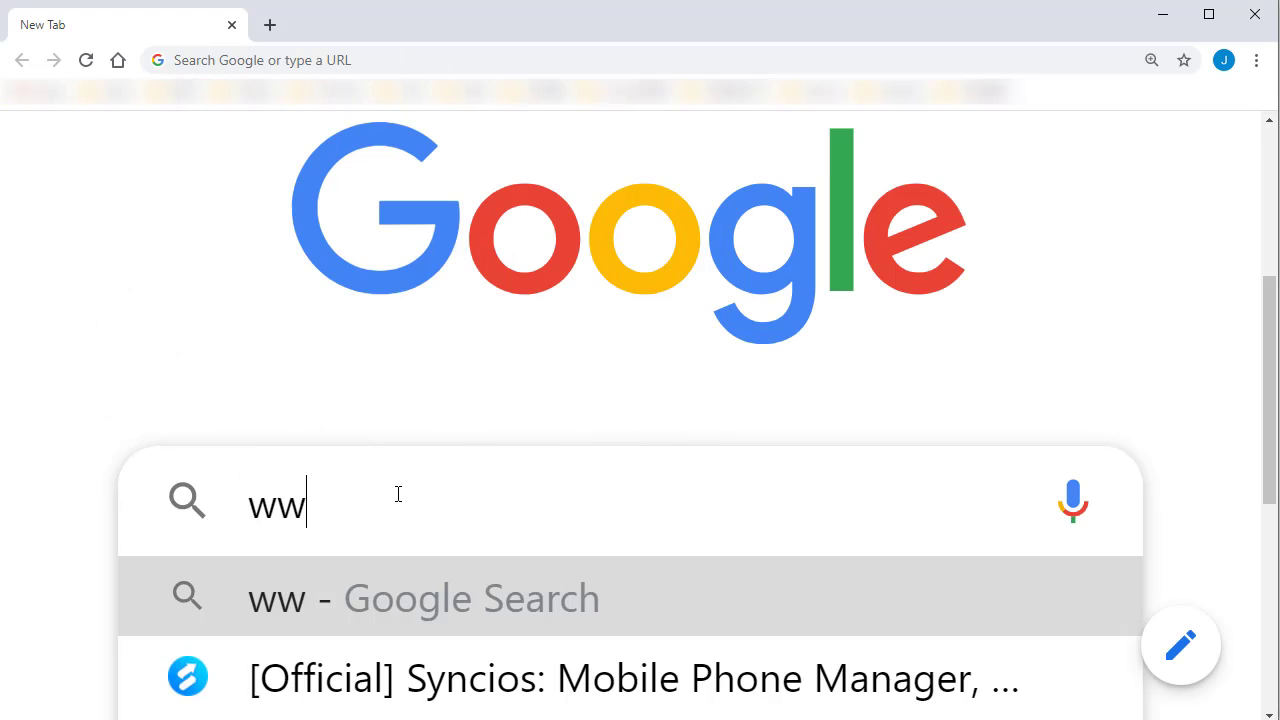
type("w.sync")
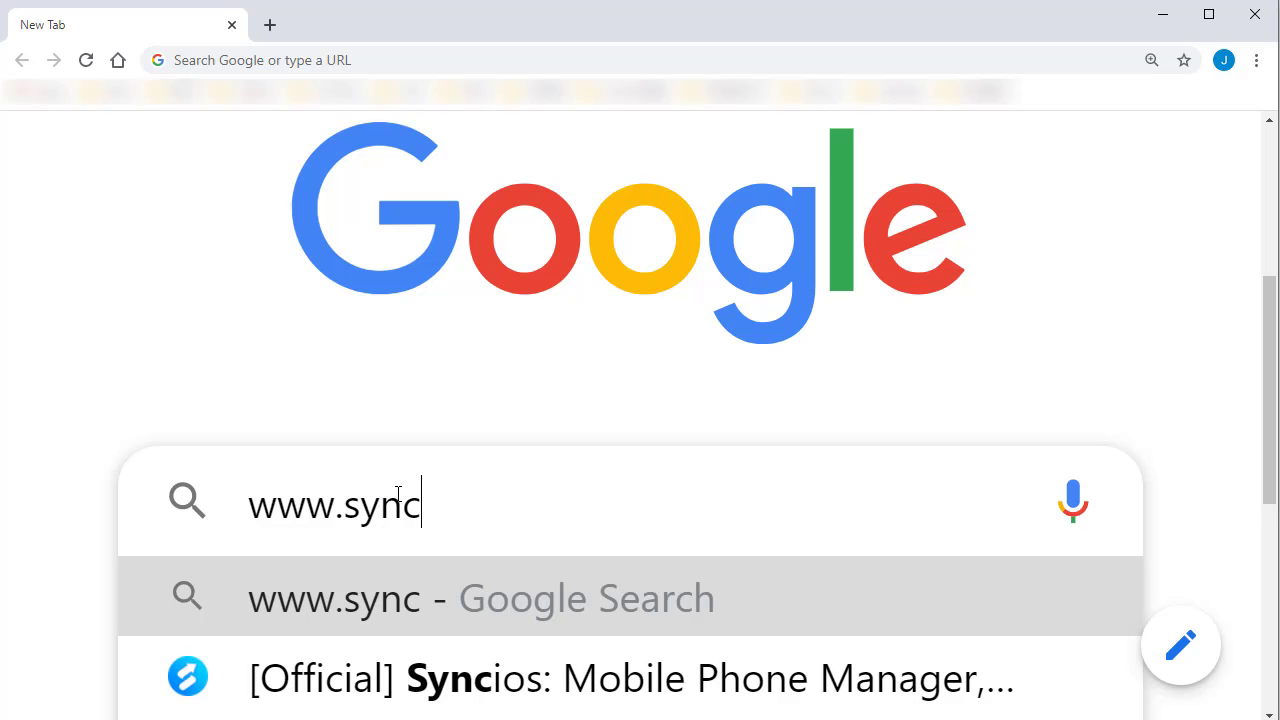
type("ios.com")
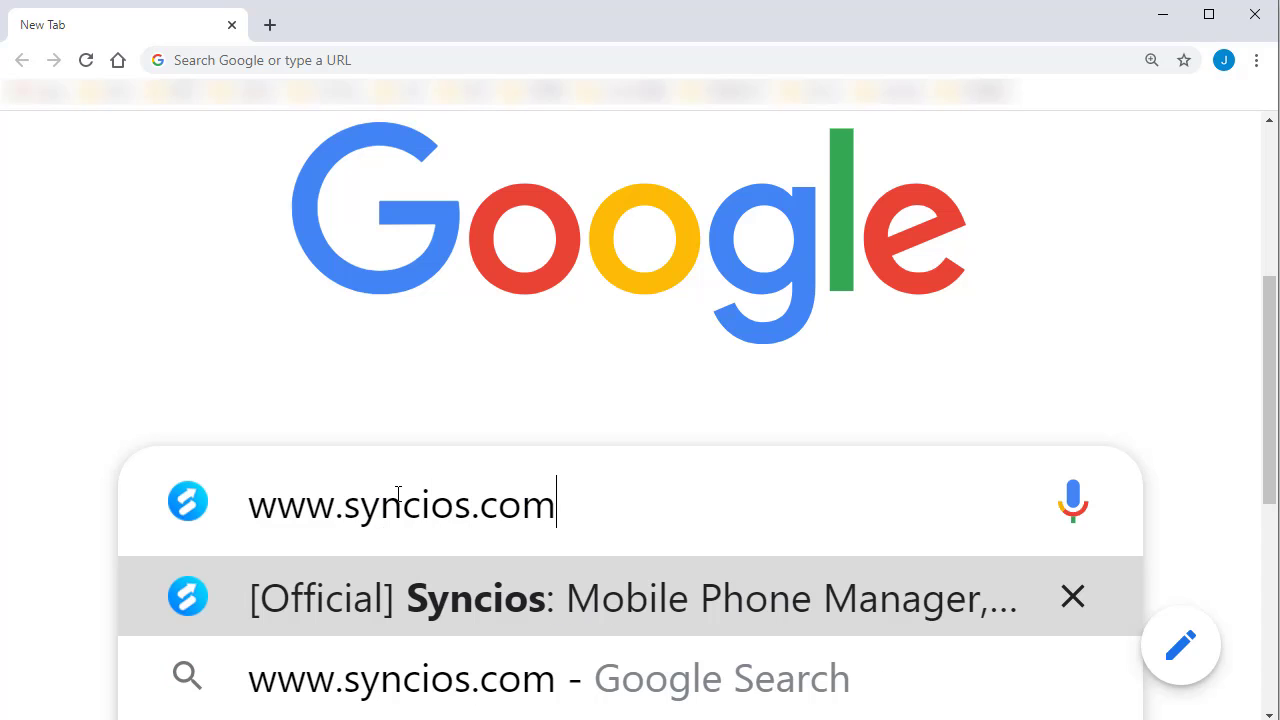
key("Return")
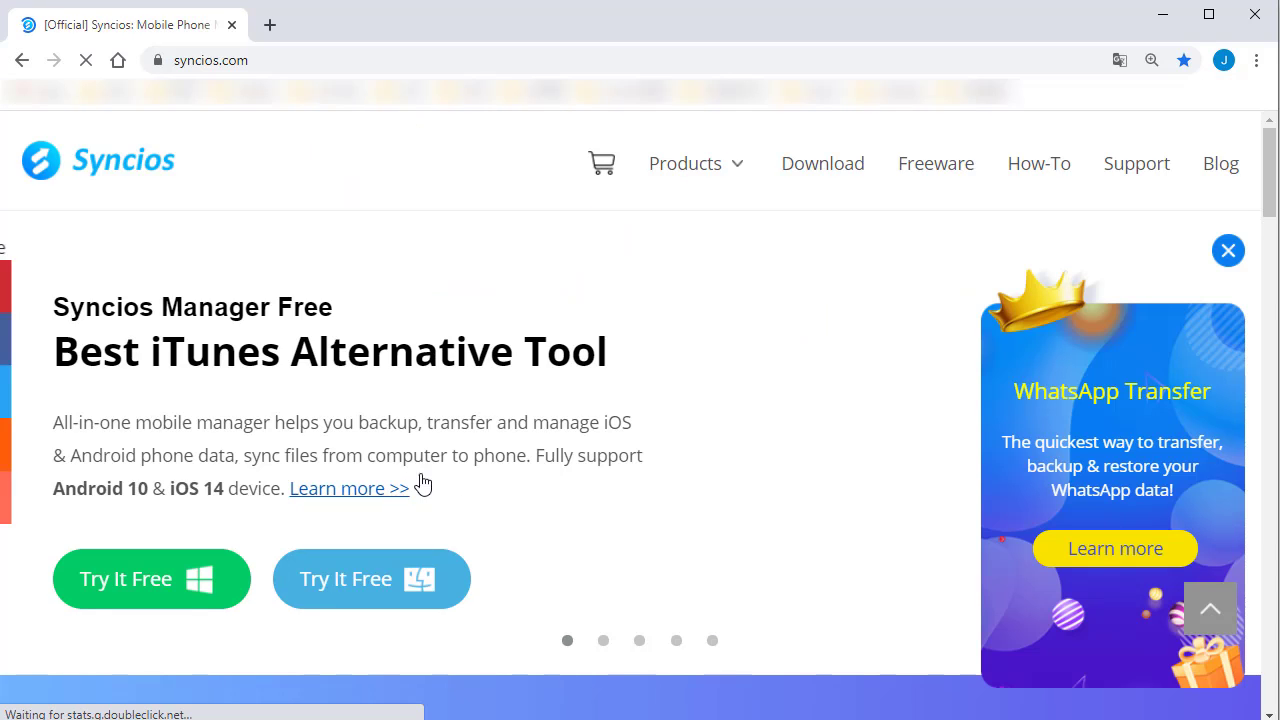
left_click(848, 175)
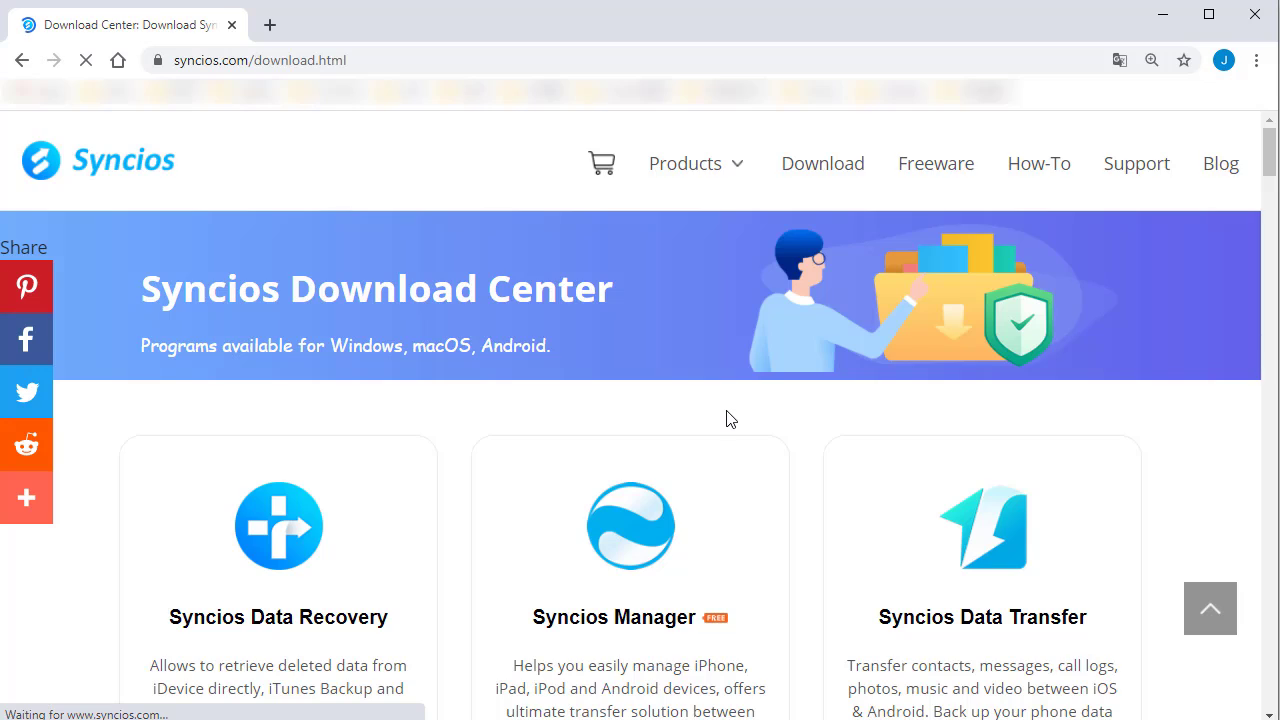
scroll(729, 420, "down", 2)
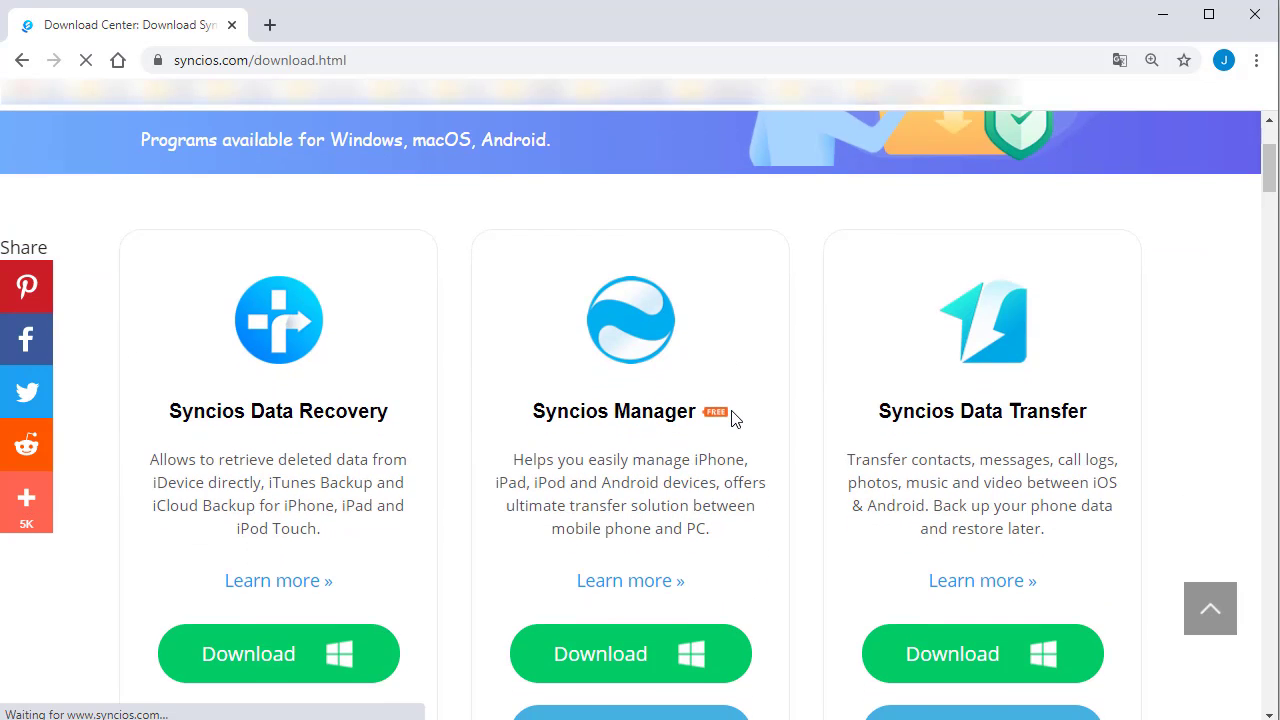
scroll(729, 420, "down", 1)
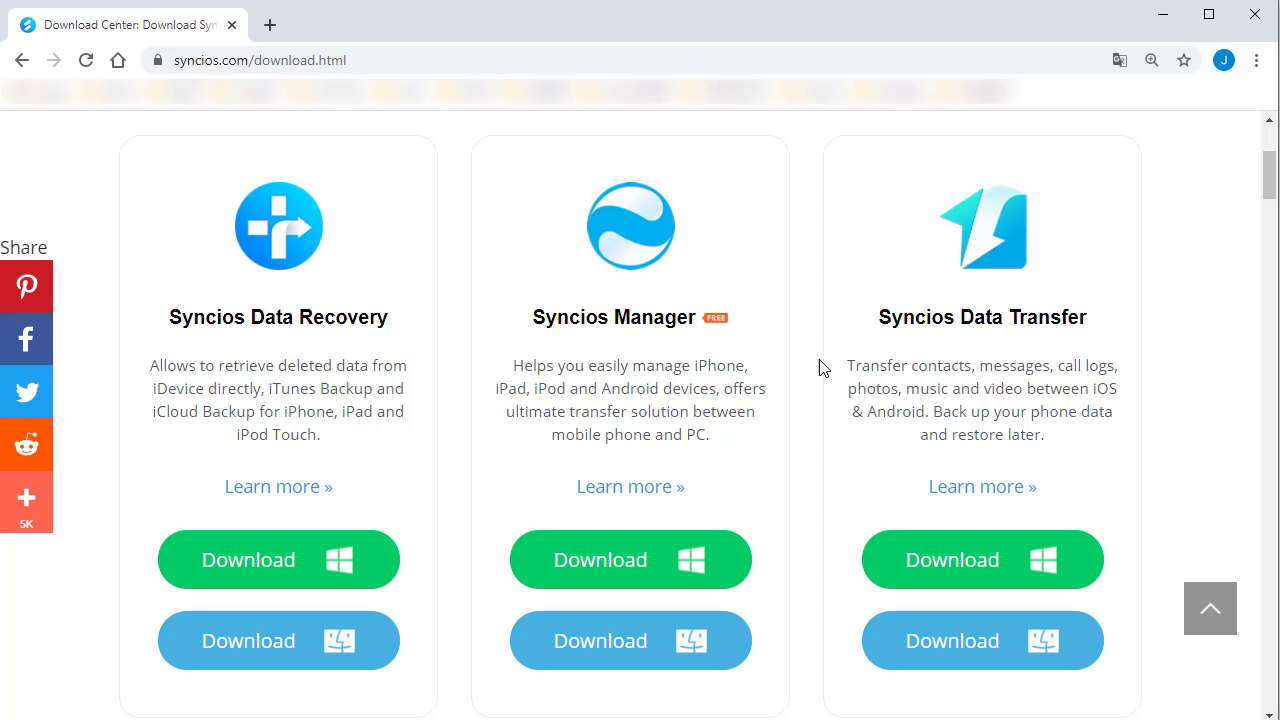
left_click(1165, 14)
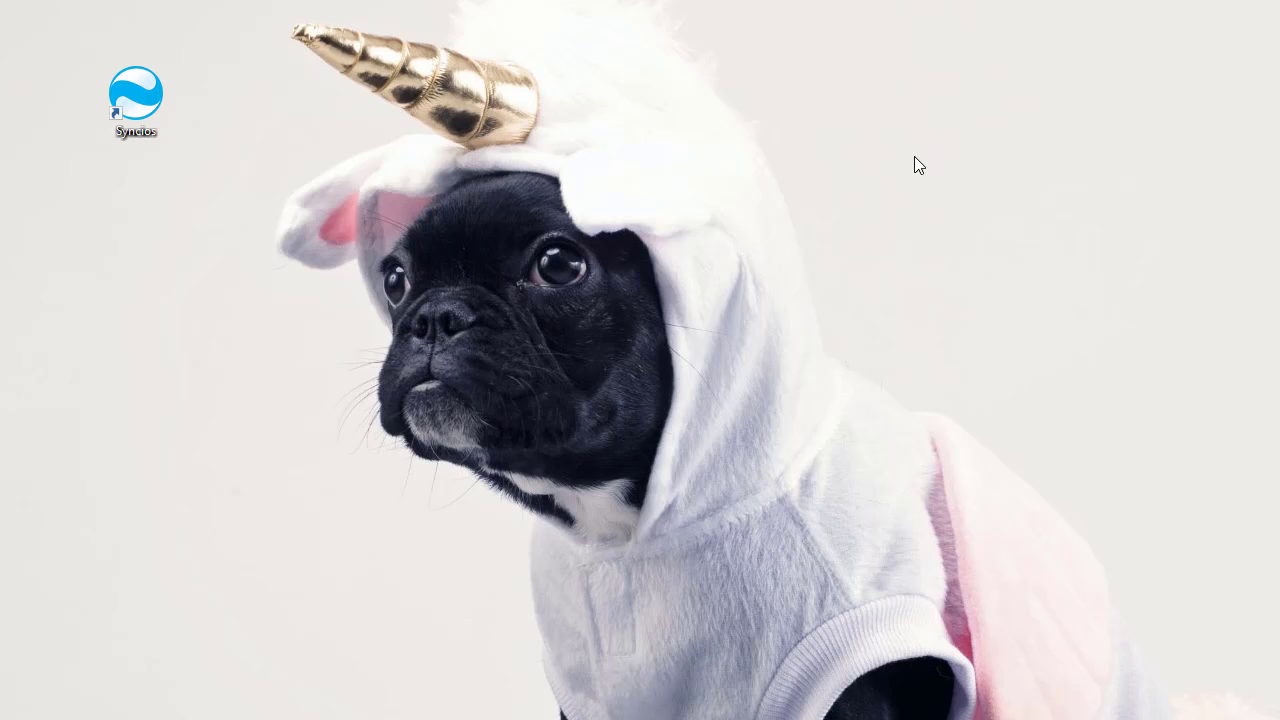
Step: Launch Syncios from the desktop shortcut and move its window up to show the iPhone 12 overview
left_click(122, 78)
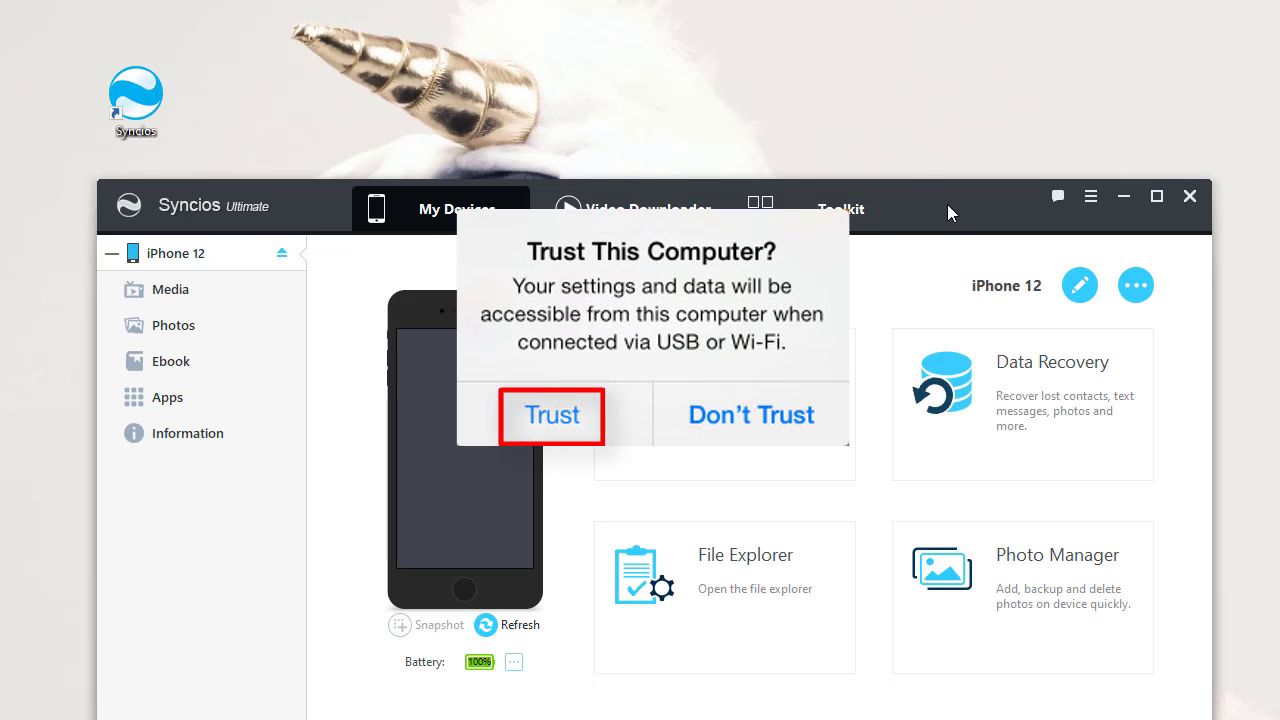
left_click_drag(947, 204, 929, 32)
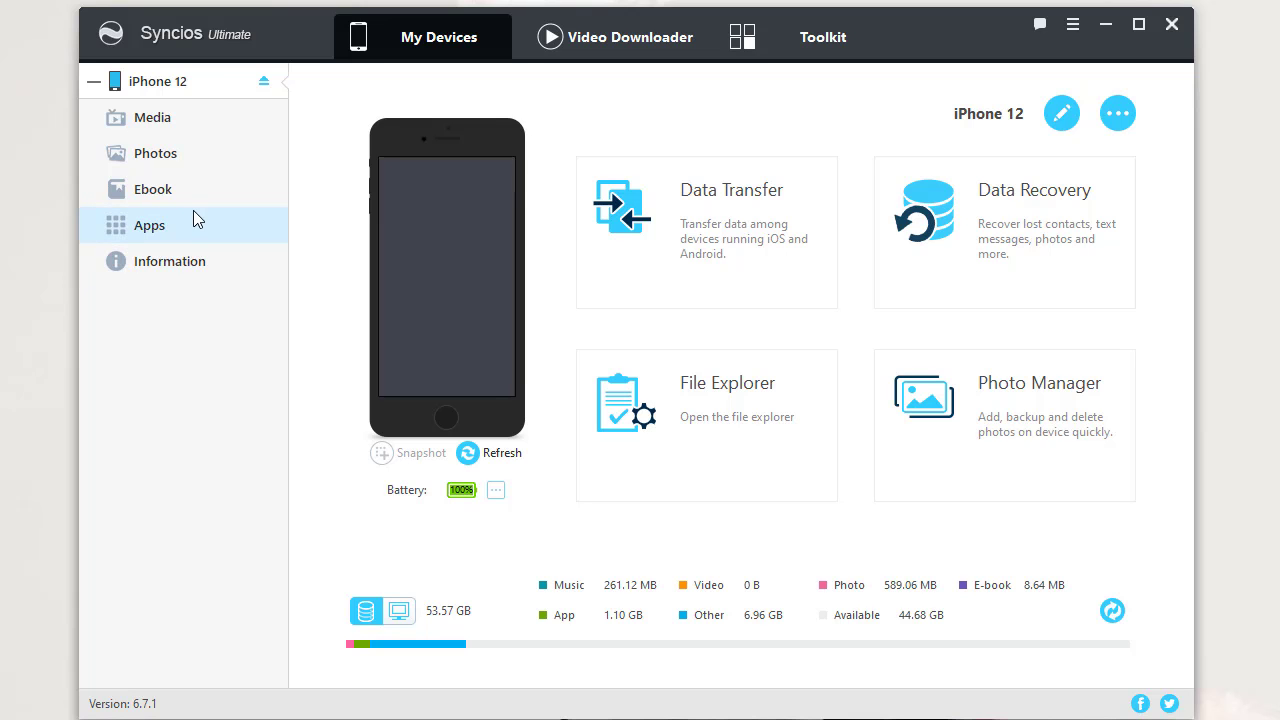
Step: Browse the iPhone's music and photos, opening the Panorama album and selecting its first photo
left_click(180, 121)
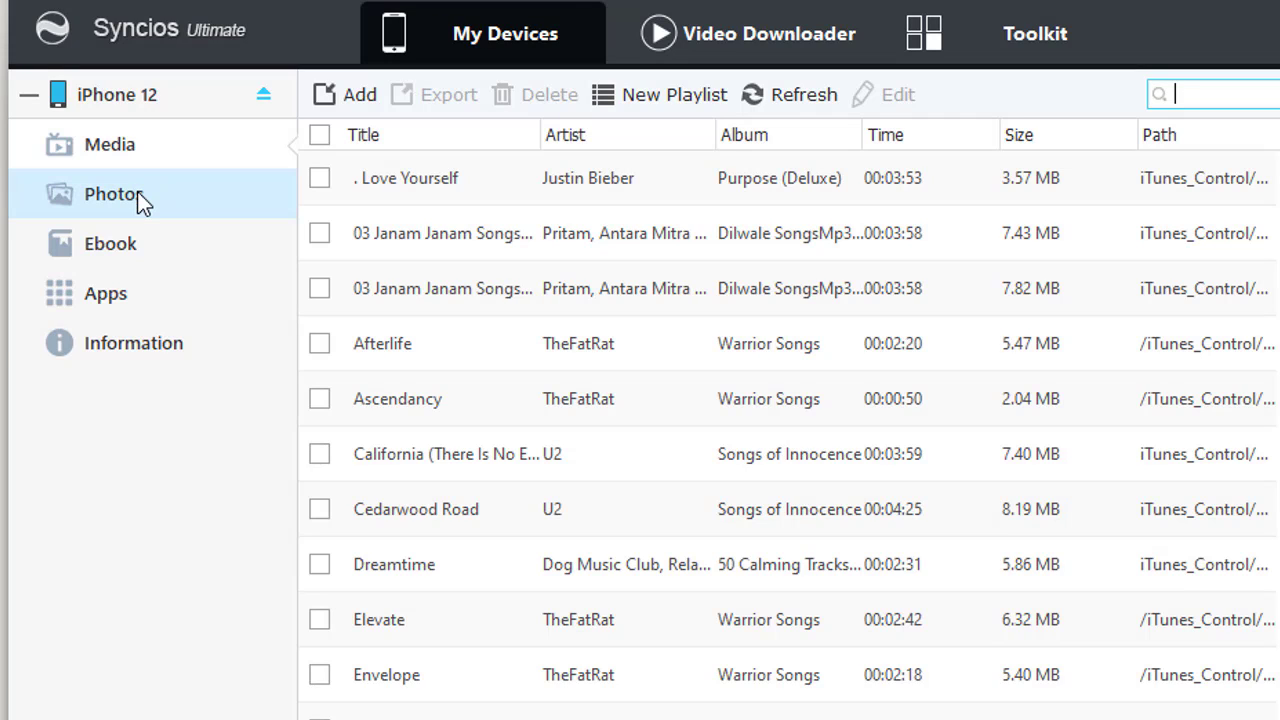
left_click(137, 193)
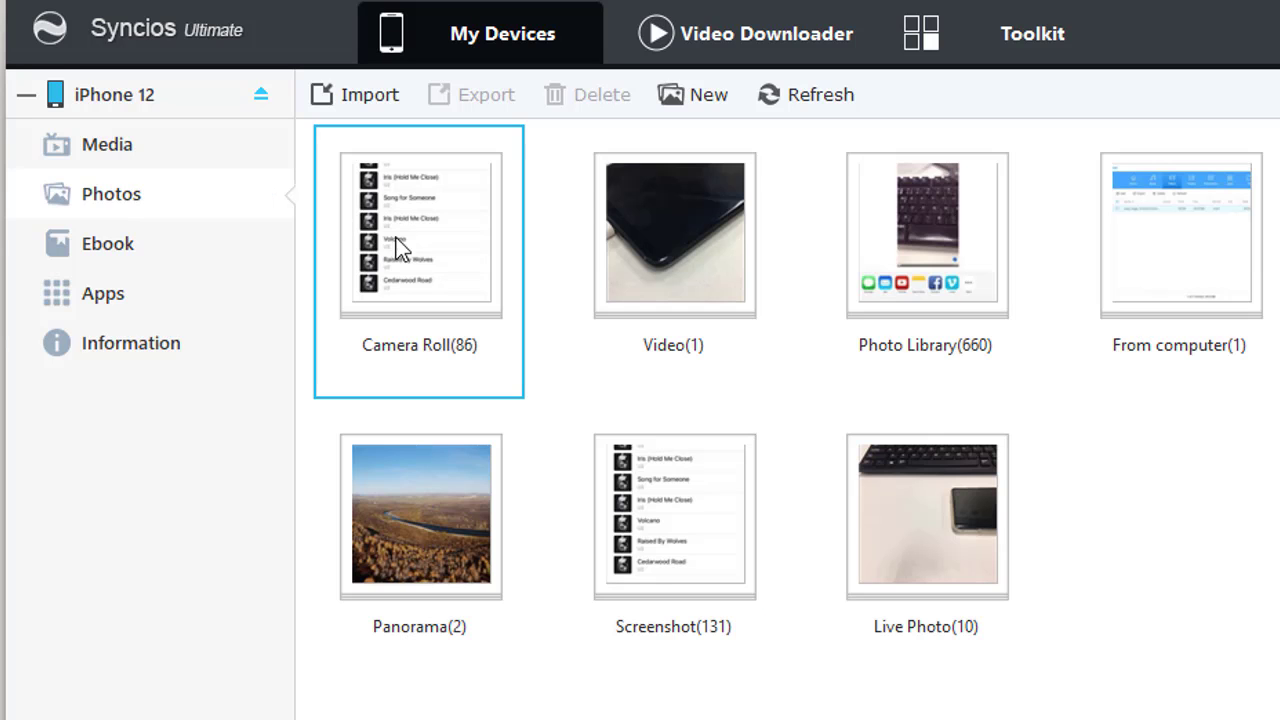
double_click(414, 485)
left_click(329, 187)
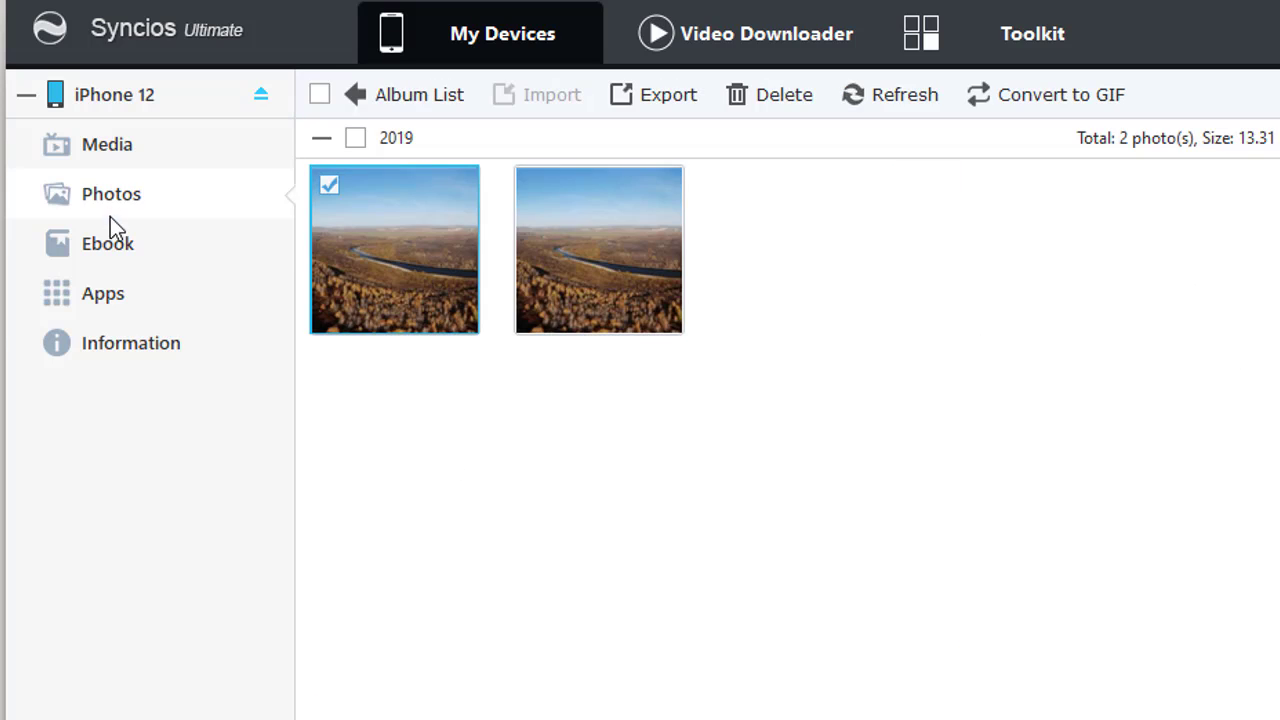
Step: Tick the Syncios Ultimate User Guide in Ebook, then open the Information section
left_click(110, 243)
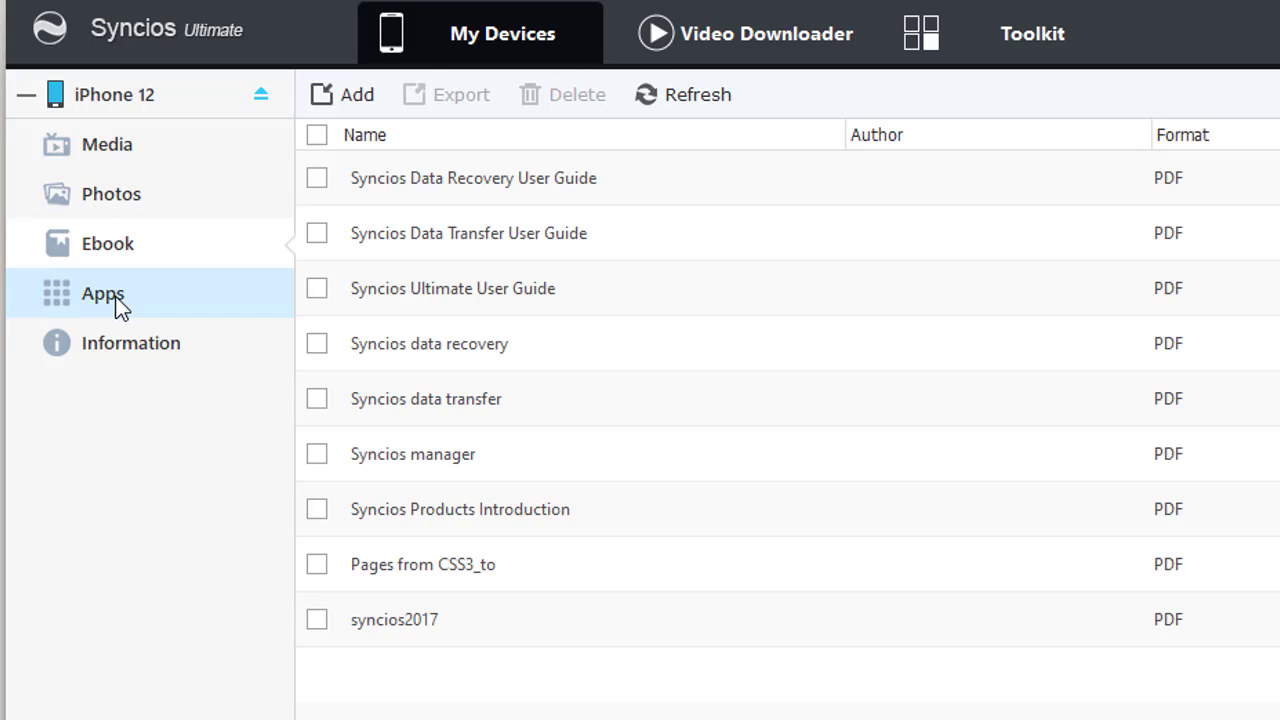
left_click(318, 289)
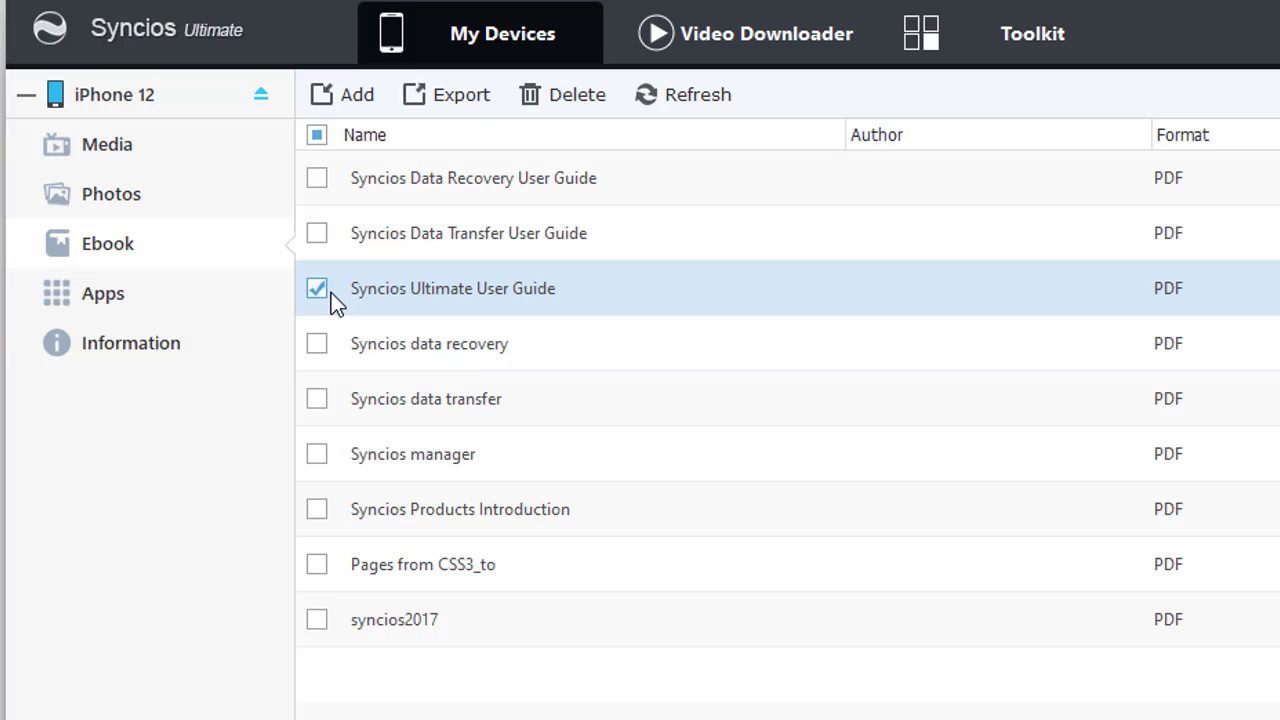
left_click(102, 345)
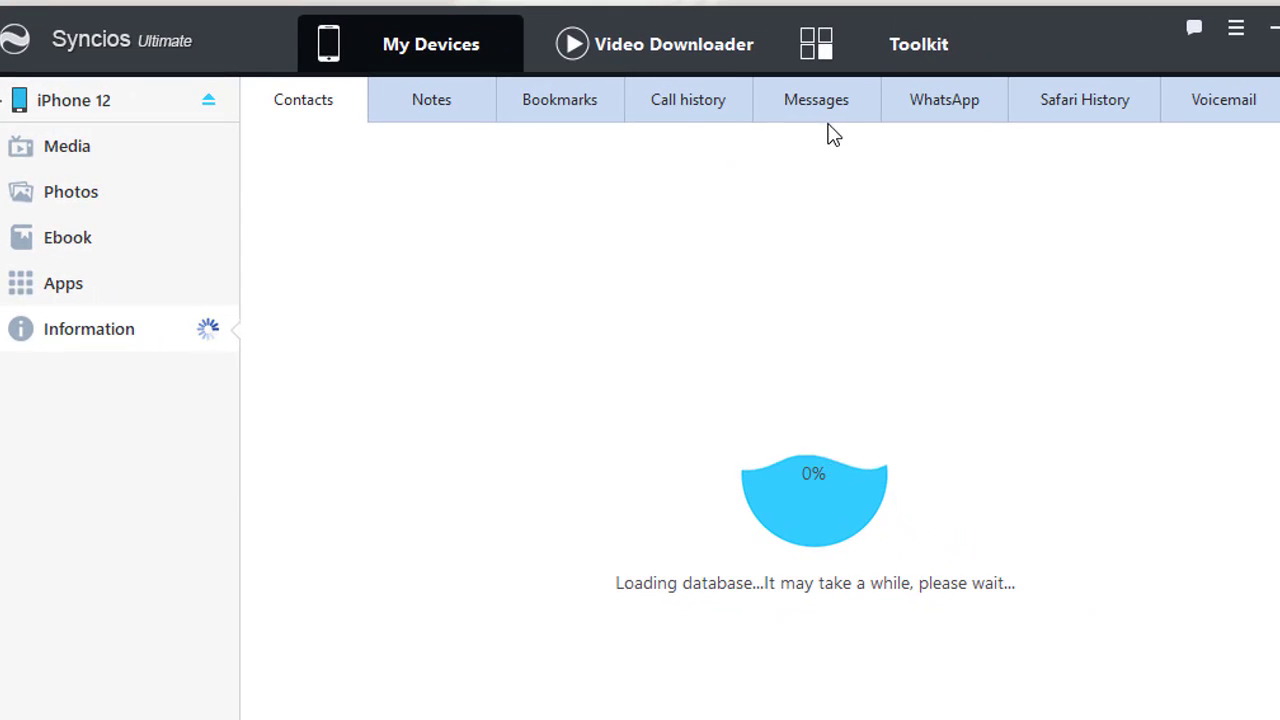
Step: Show the Contacts list and select the first unnamed contact
left_click(836, 110)
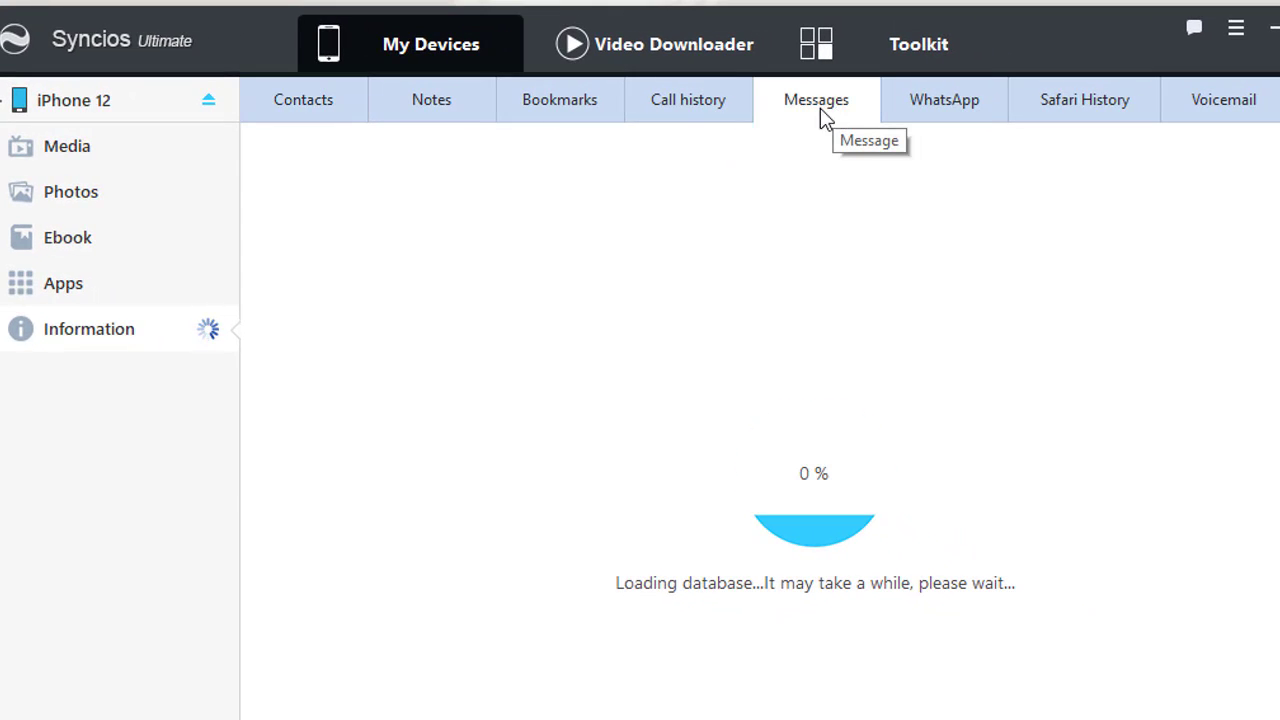
left_click(300, 104)
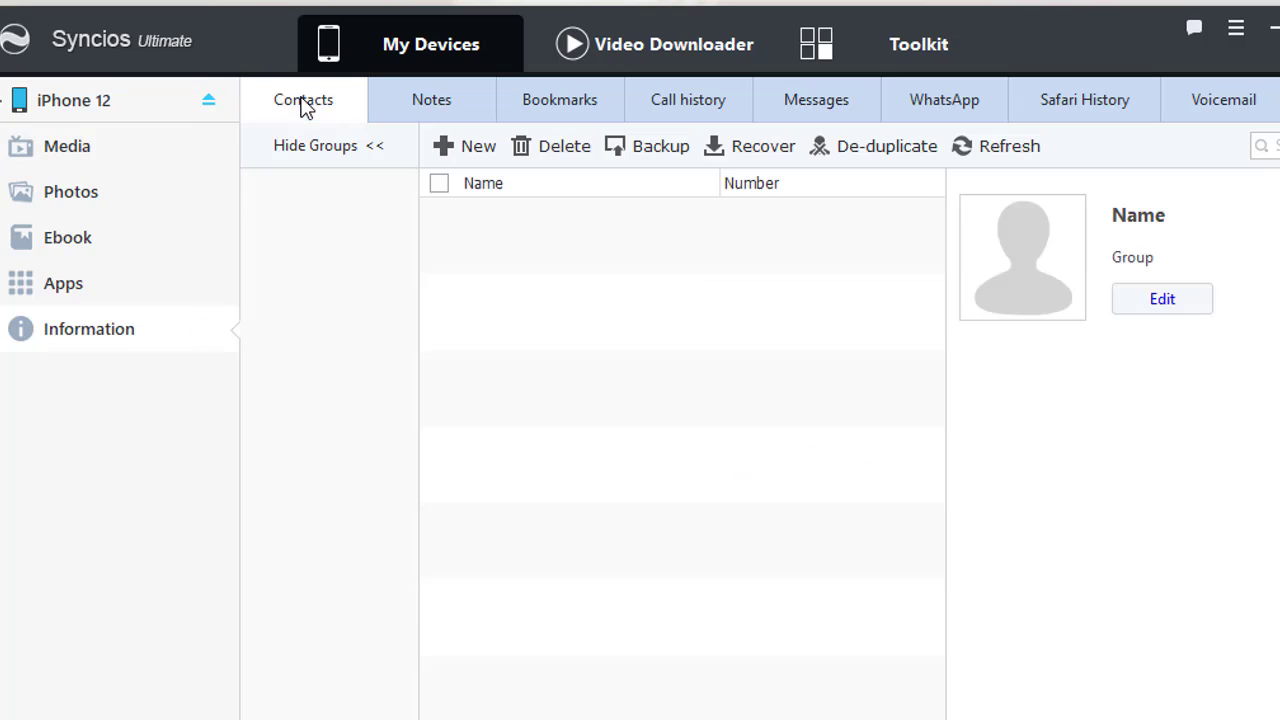
left_click(687, 268)
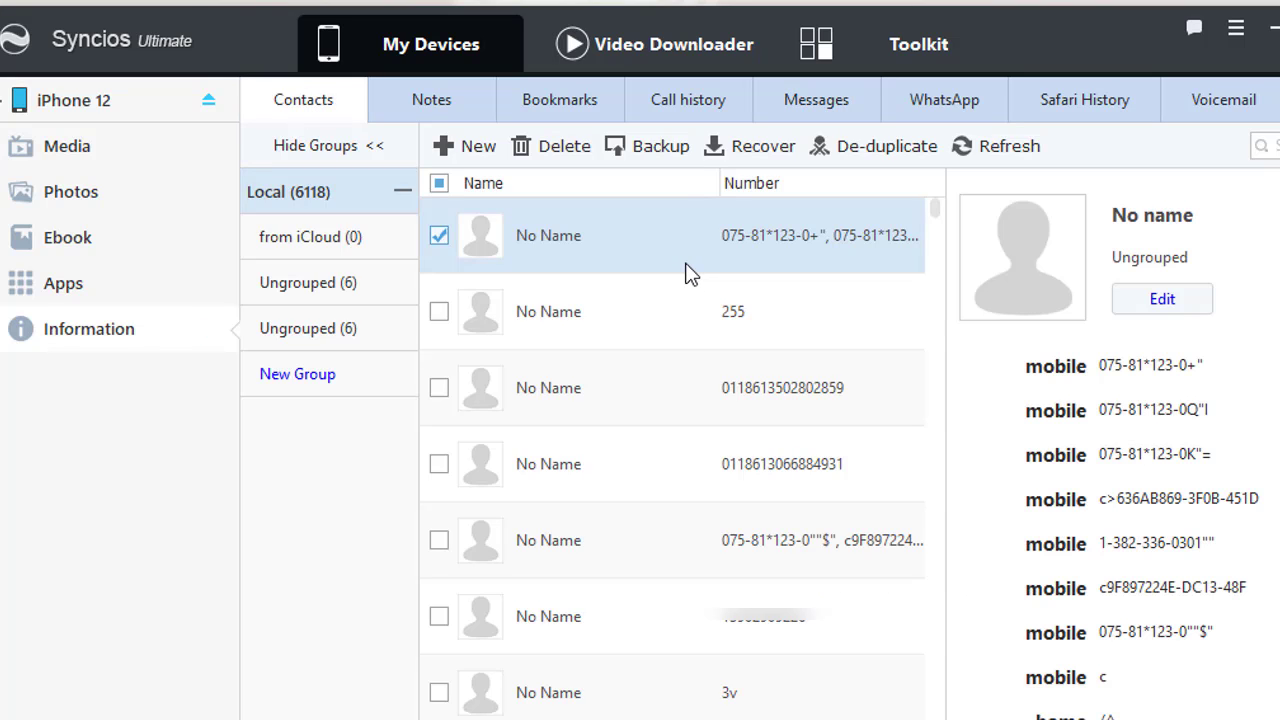
left_click(680, 298)
left_click(799, 245)
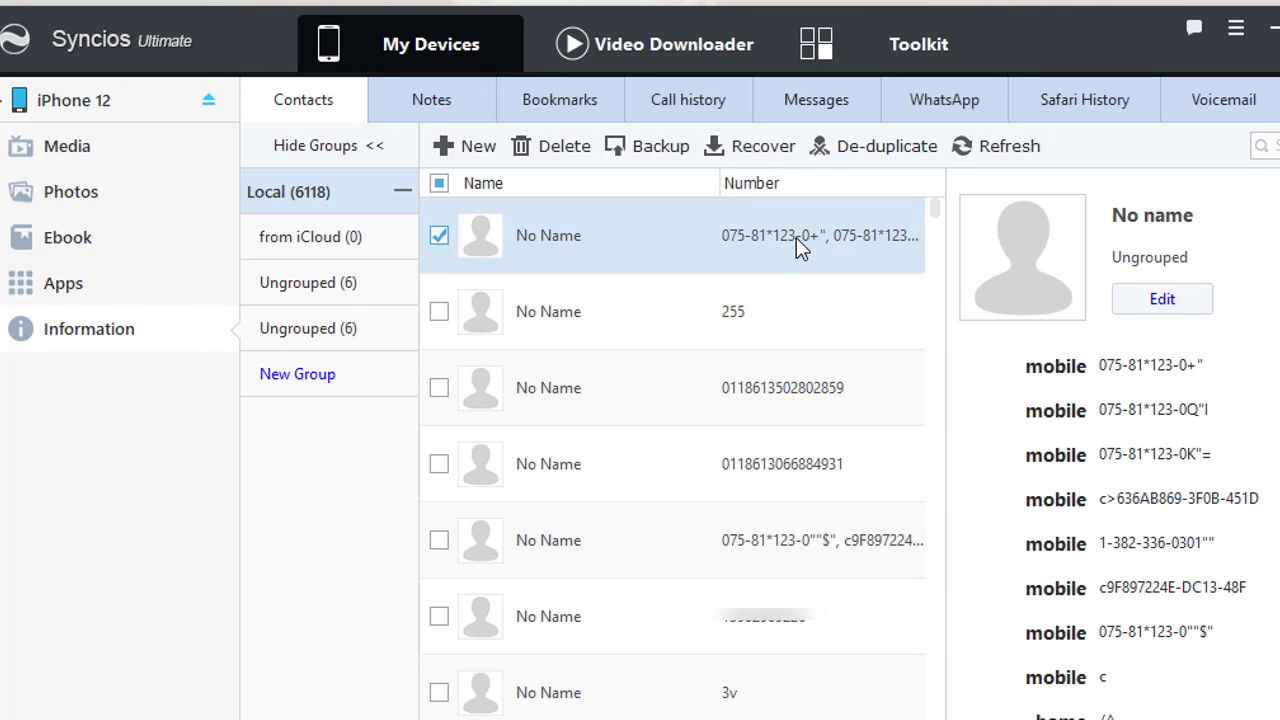
Step: Edit the first contact and remove its surplus phone numbers, leaving one mobile number
left_click(1165, 302)
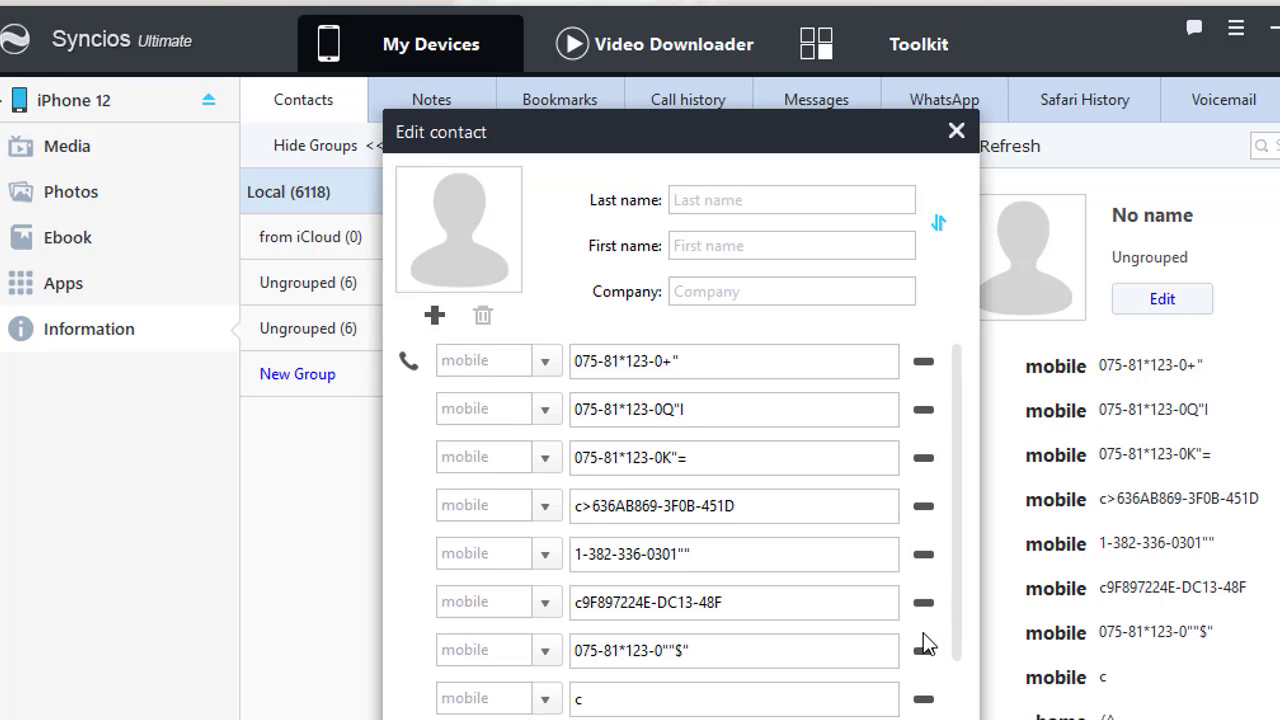
scroll(925, 600, "down", 2)
left_click(924, 420)
left_click(924, 420)
left_click(924, 420)
left_click(924, 418)
left_click(924, 418)
left_click(924, 418)
left_click(924, 418)
left_click(924, 418)
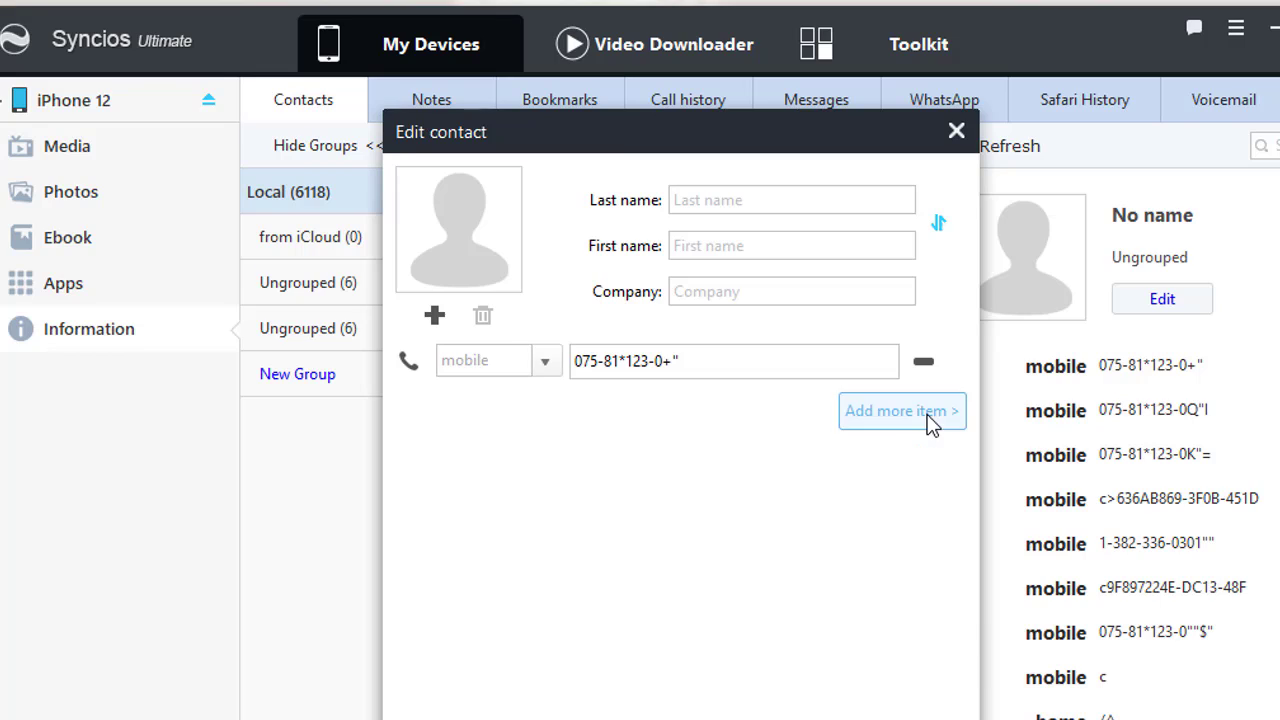
Step: Add a home email address to the contact, save it, and tick the second and third contacts
left_click(928, 414)
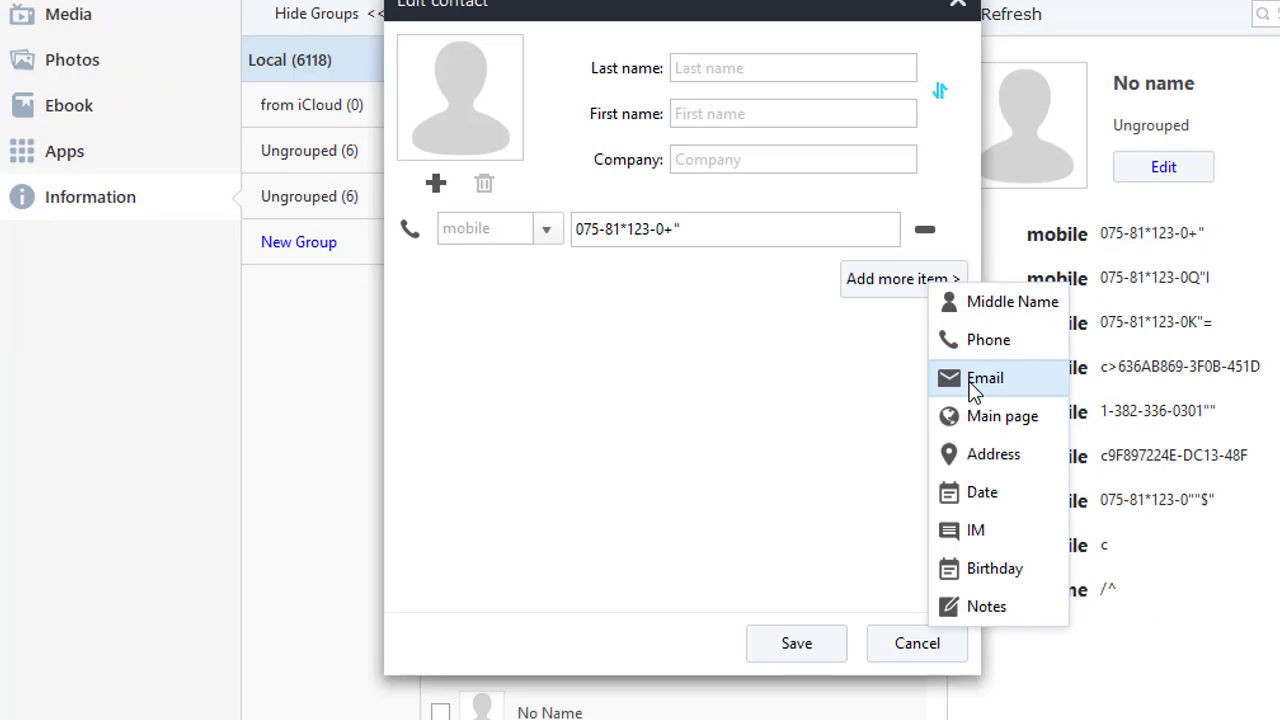
left_click(970, 384)
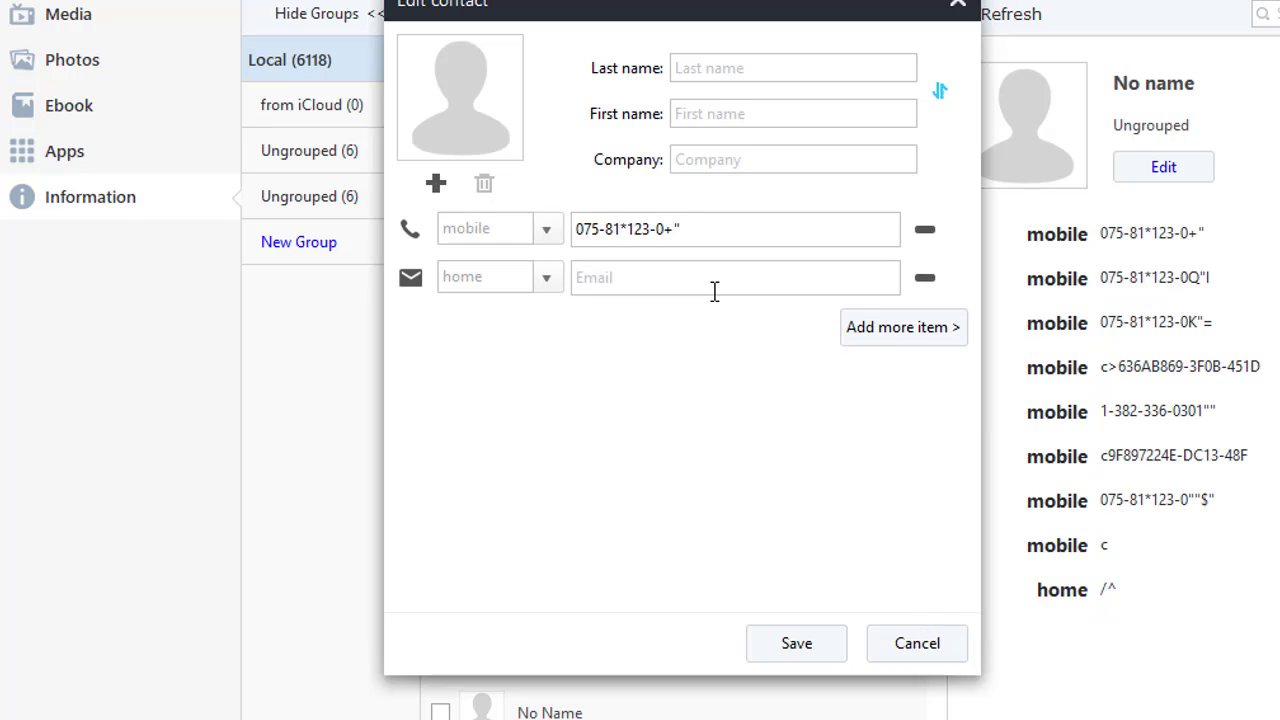
left_click(715, 291)
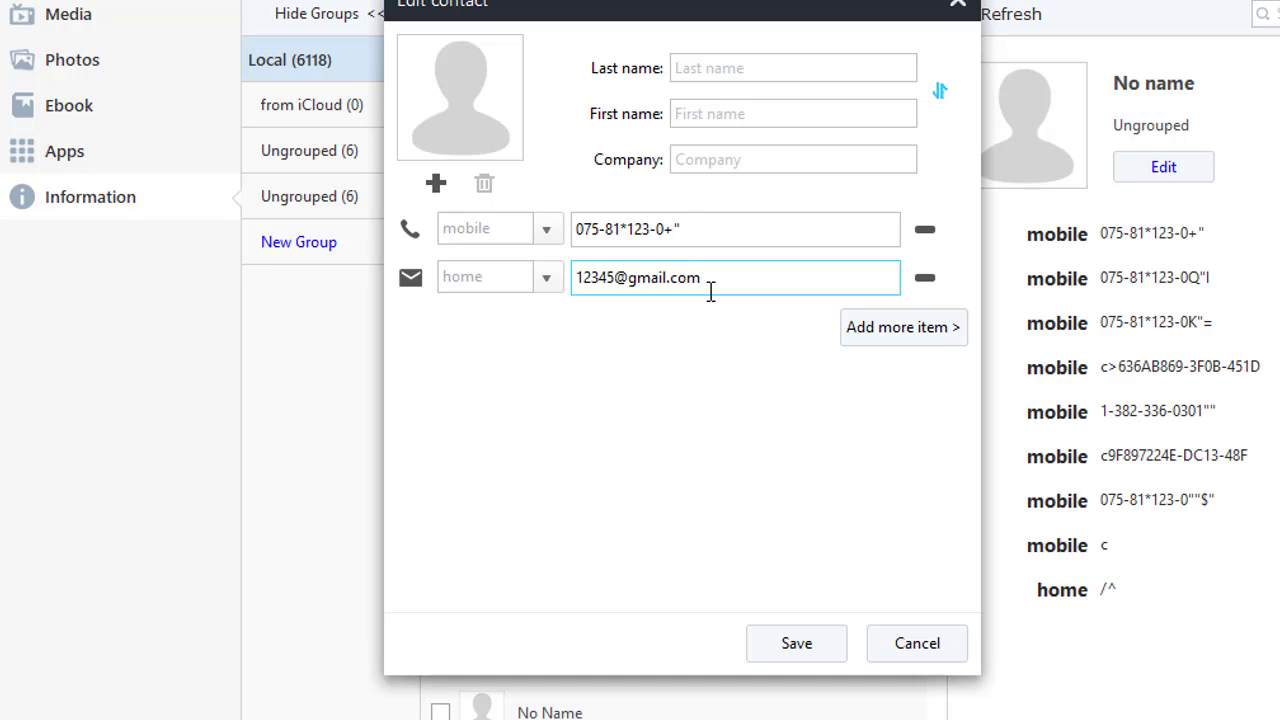
left_click(824, 645)
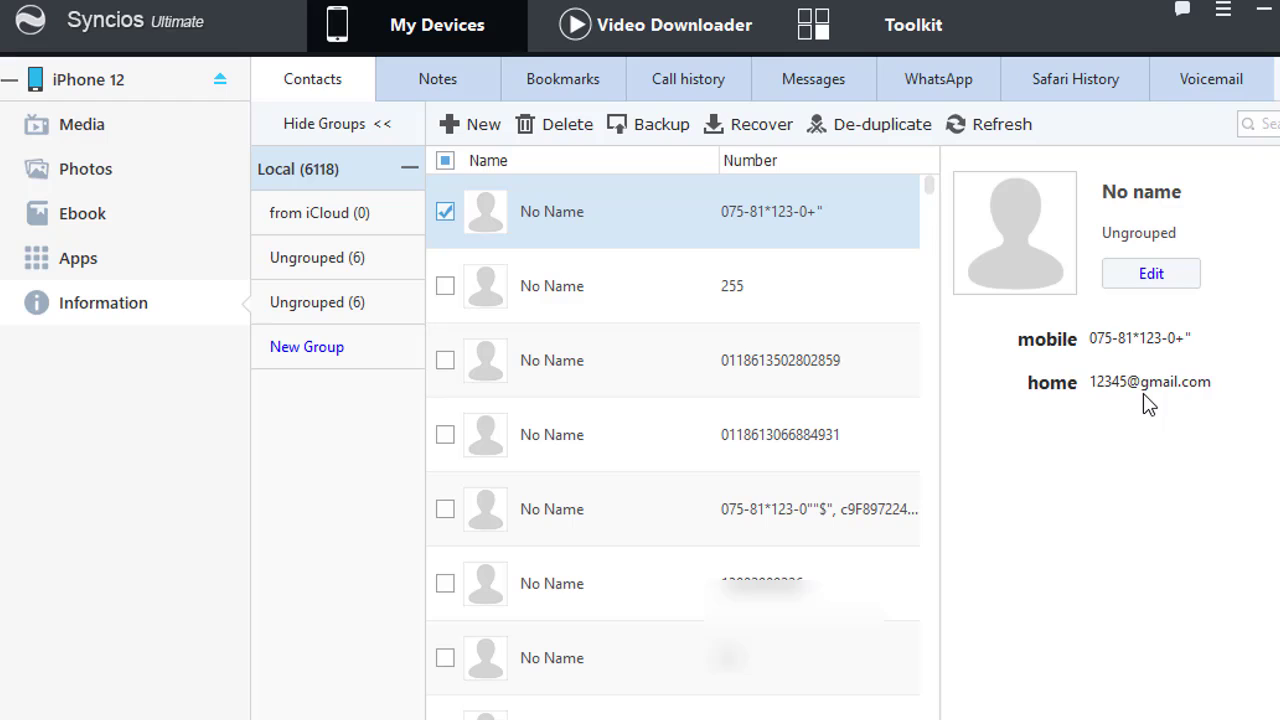
left_click(445, 286)
left_click(445, 360)
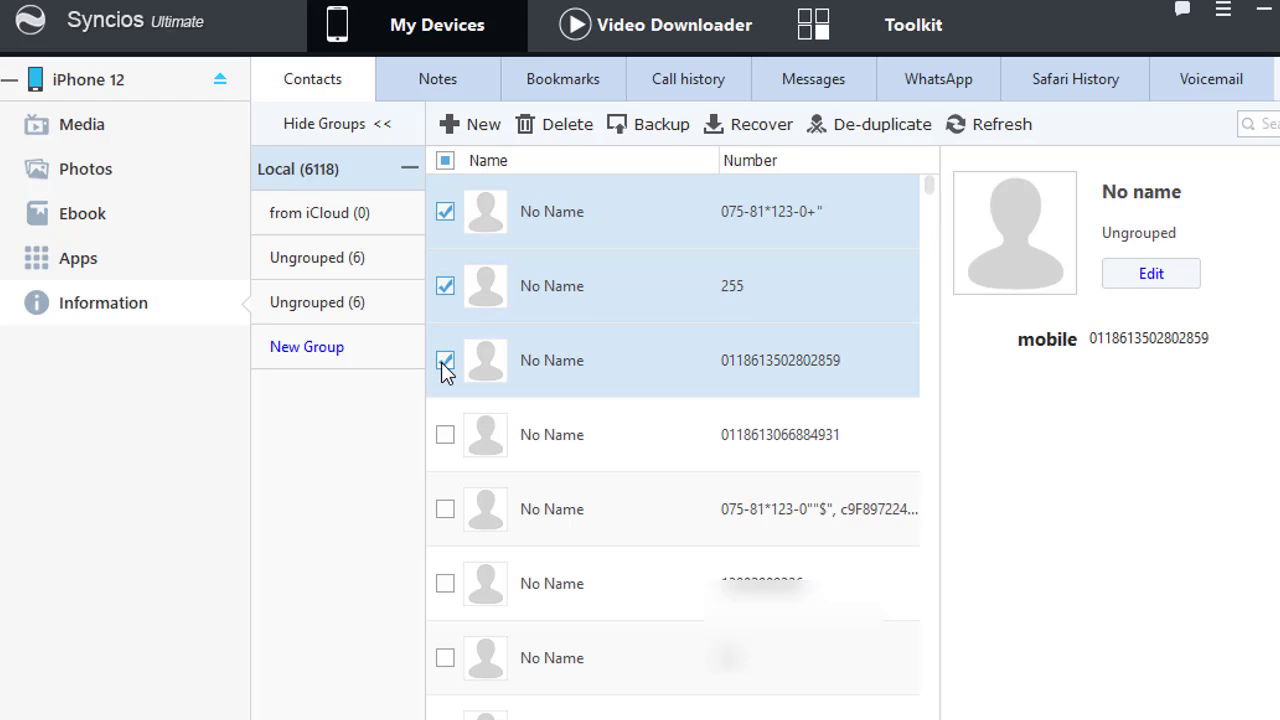
left_click(446, 434)
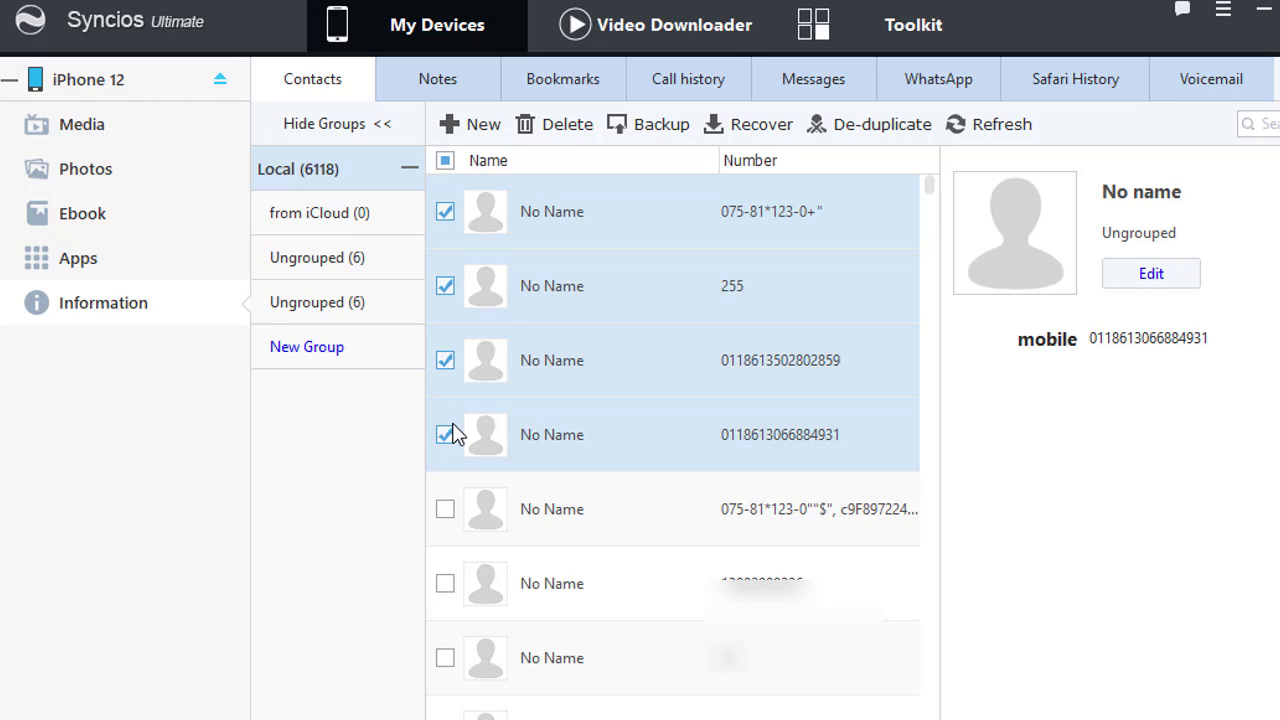
left_click(445, 509)
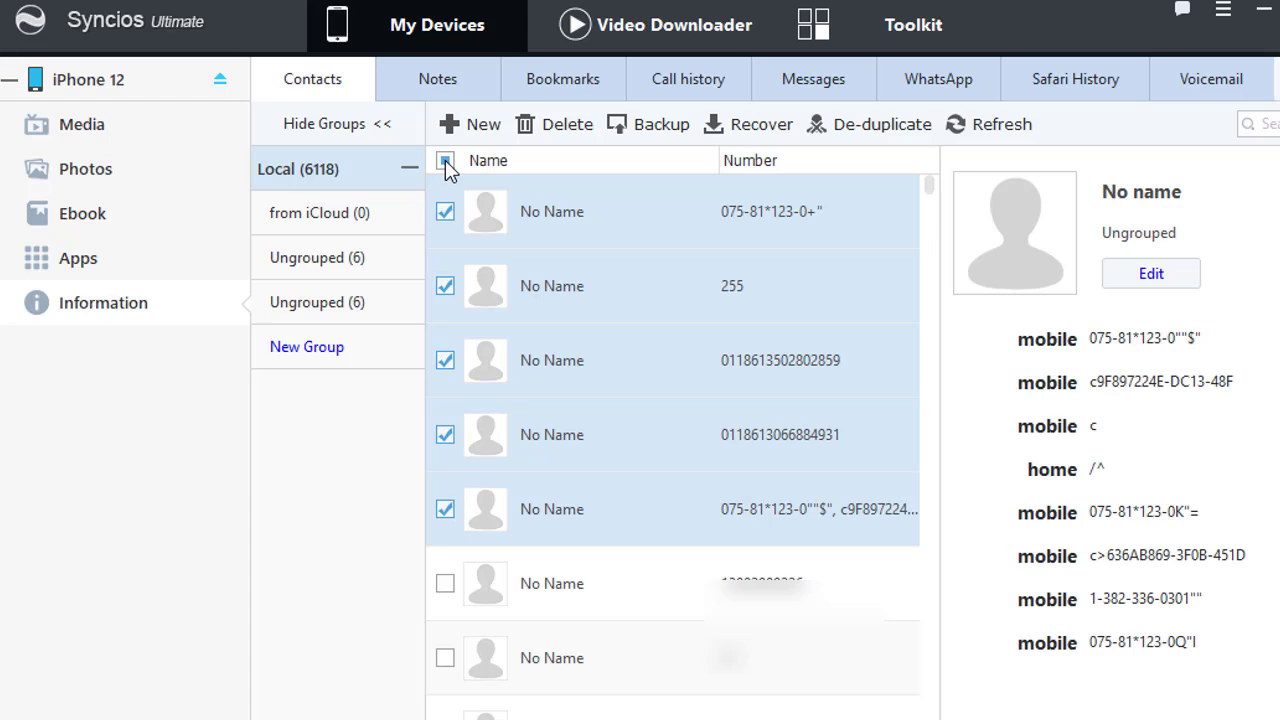
left_click(445, 162)
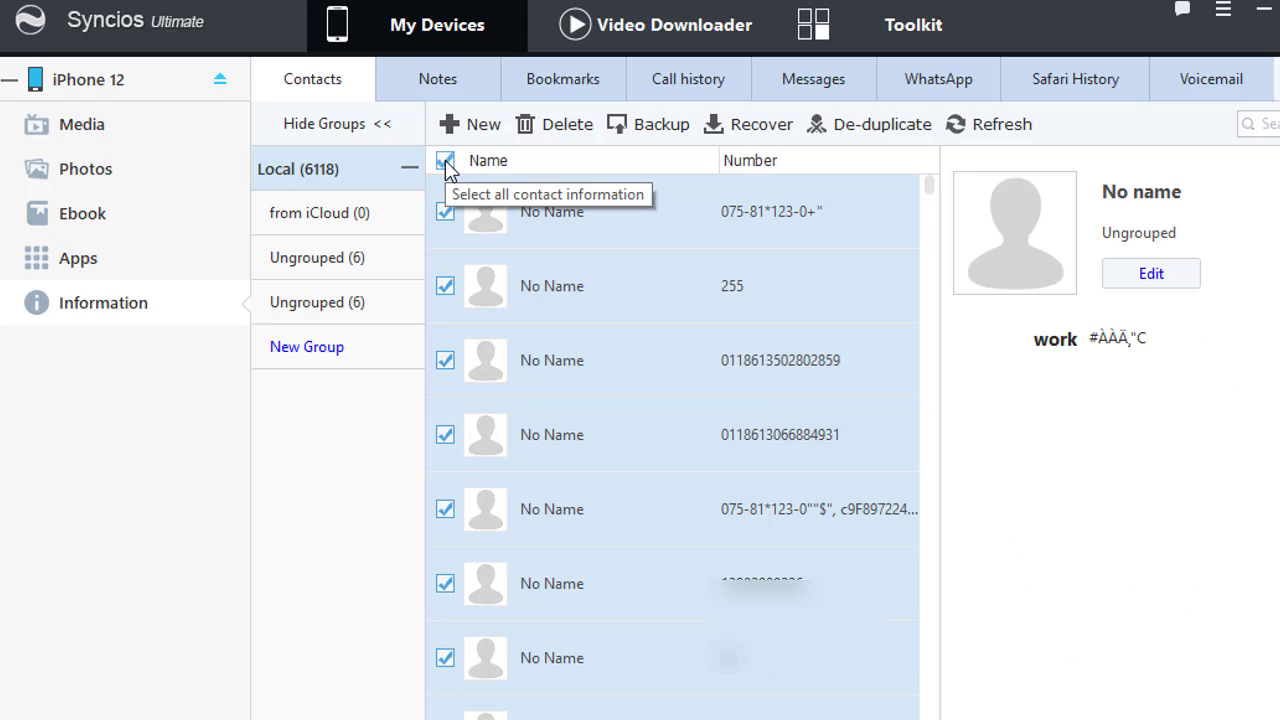
left_click(445, 162)
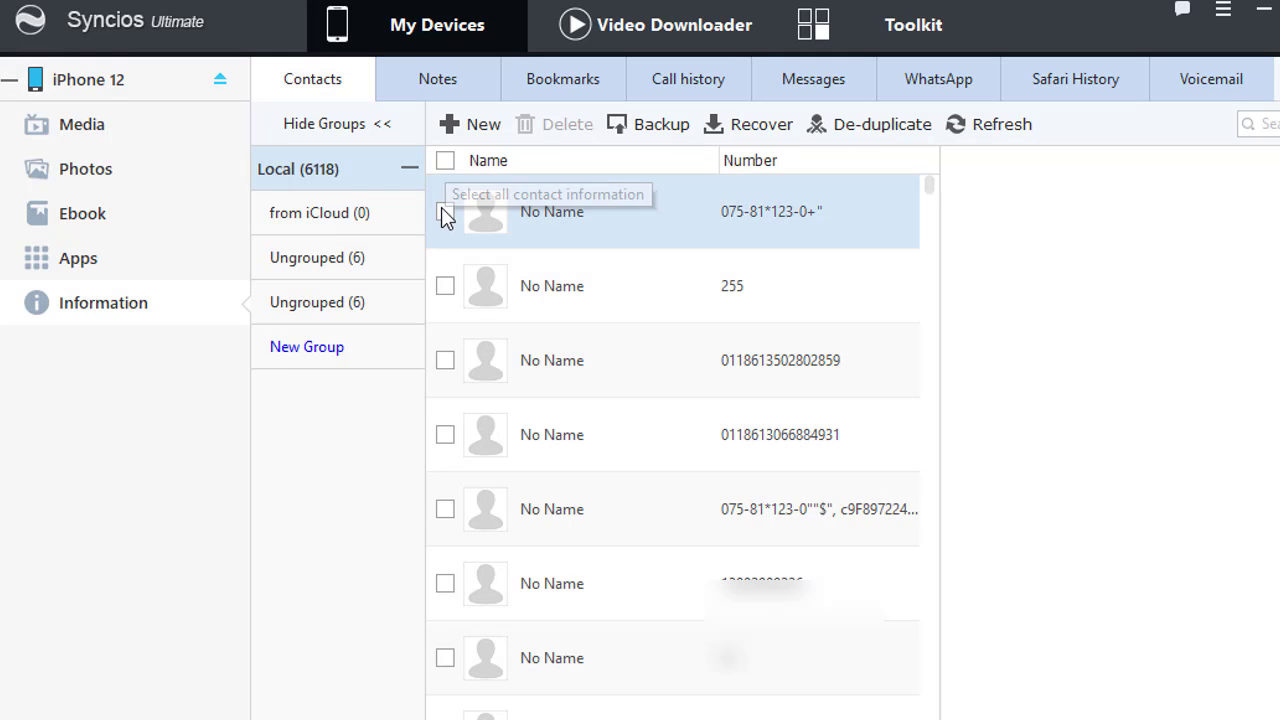
left_click(445, 434)
left_click(445, 509)
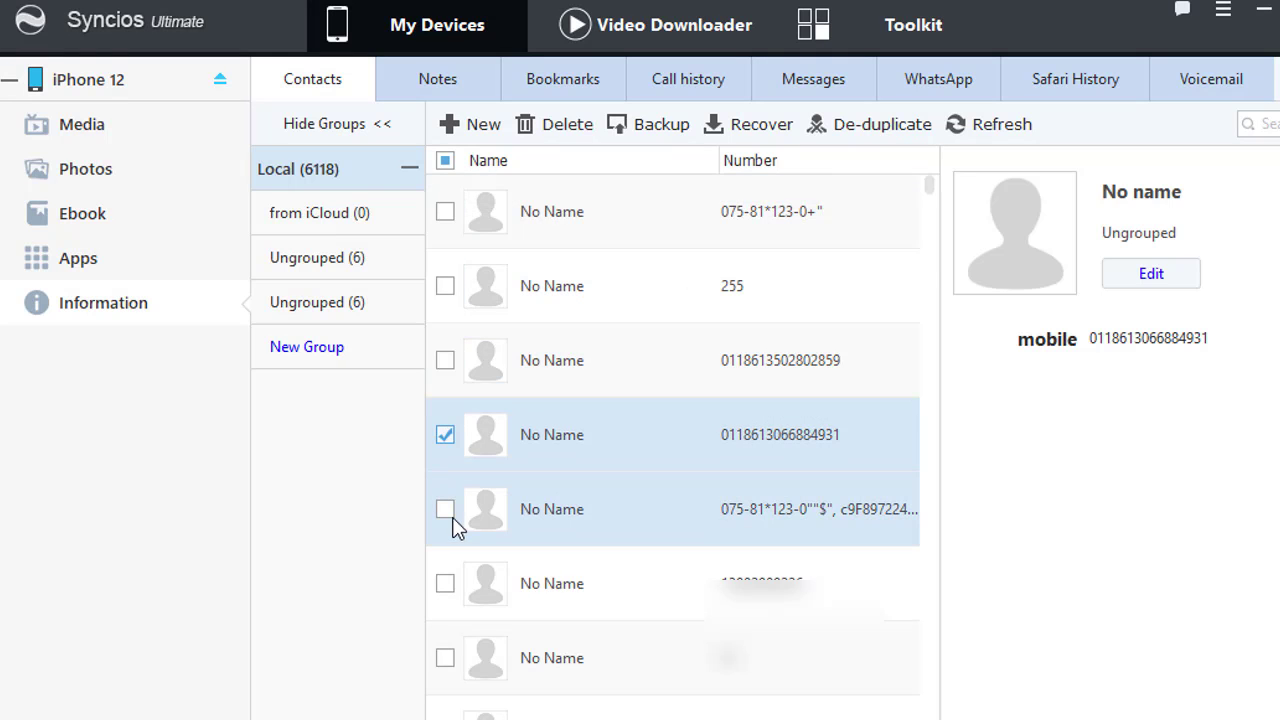
left_click(445, 585)
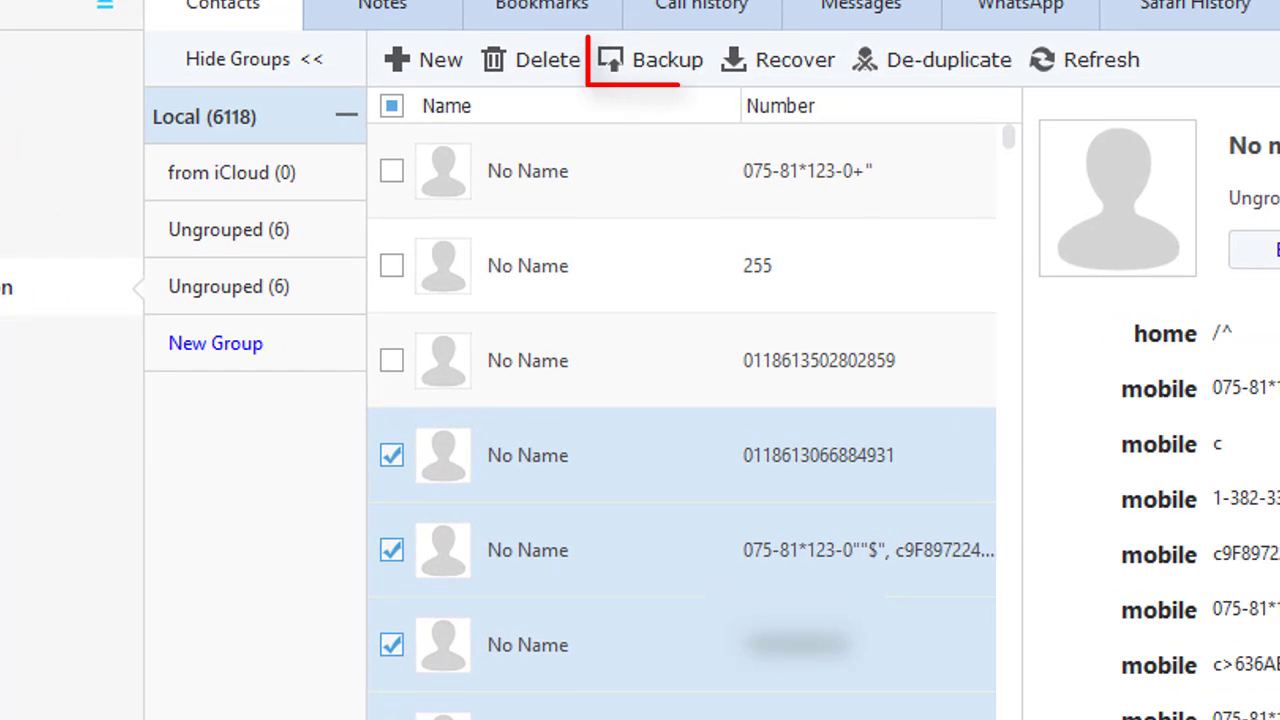
Step: Back up the 5 selected contacts to Outlook 2003/07/10/13
left_click(668, 64)
mouse_move(763, 92)
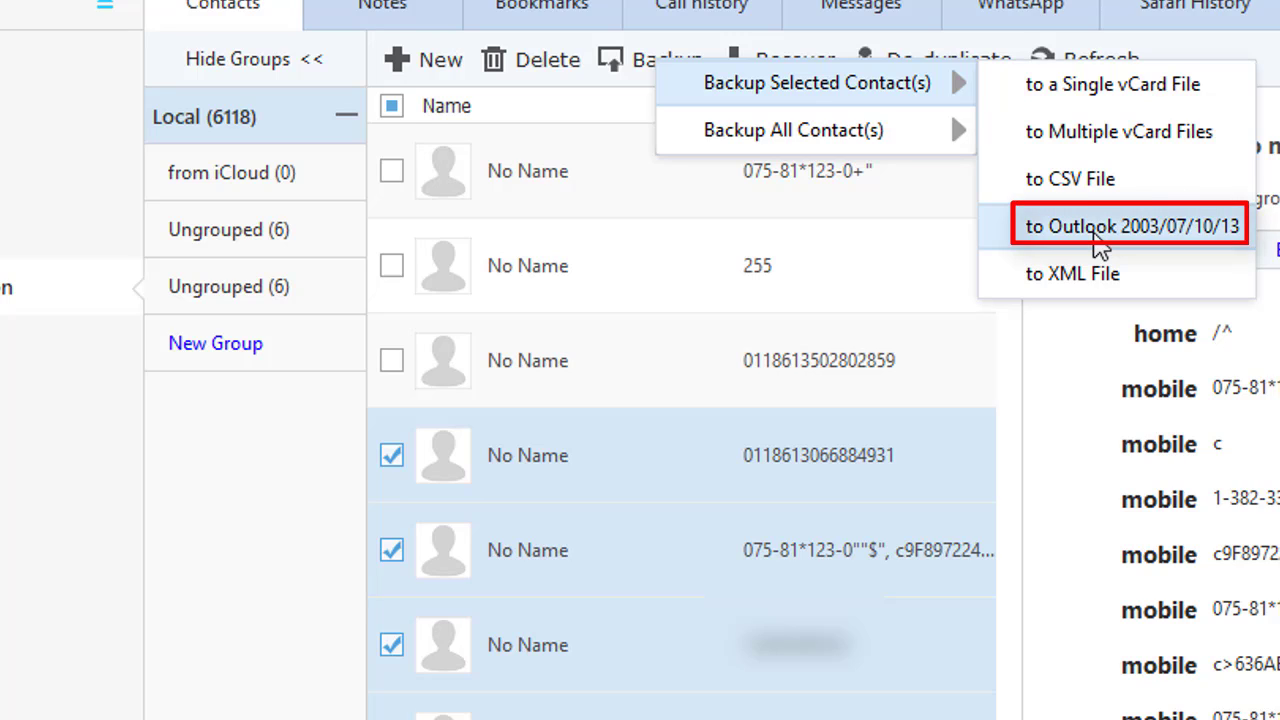
left_click(1096, 242)
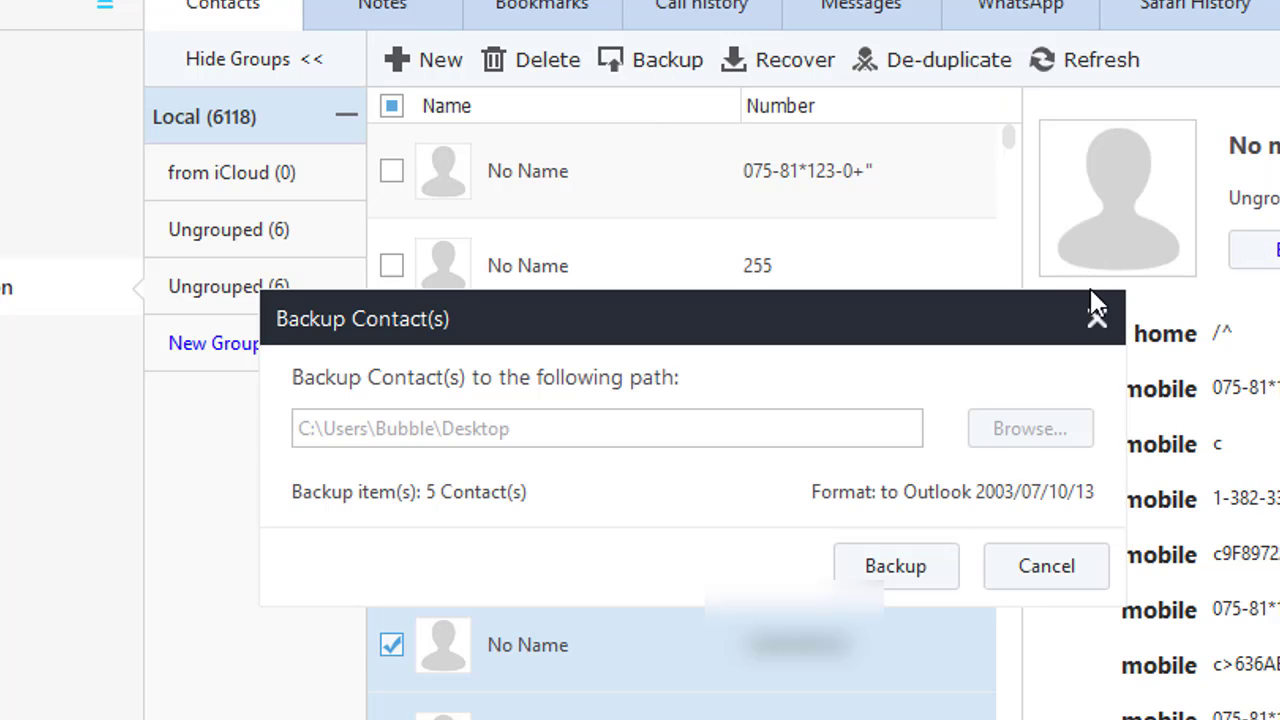
left_click(895, 562)
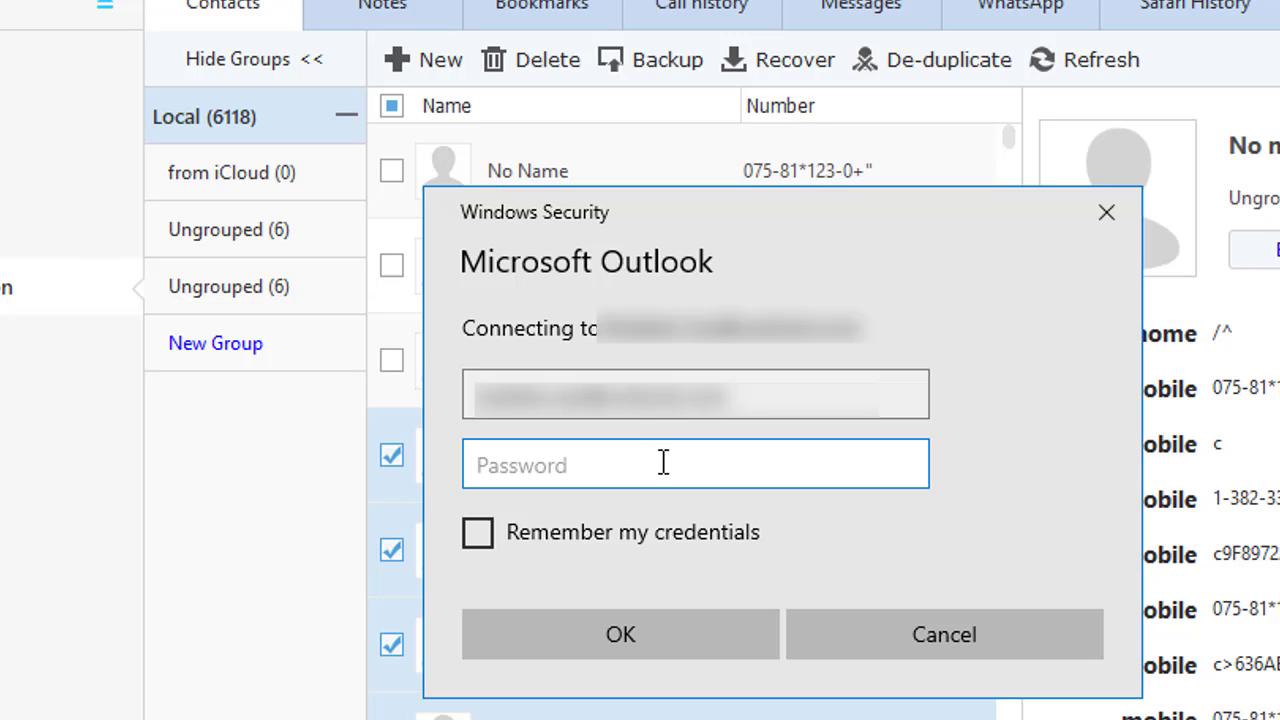
Step: Enter the Outlook account password in Windows Security and confirm
type("pas")
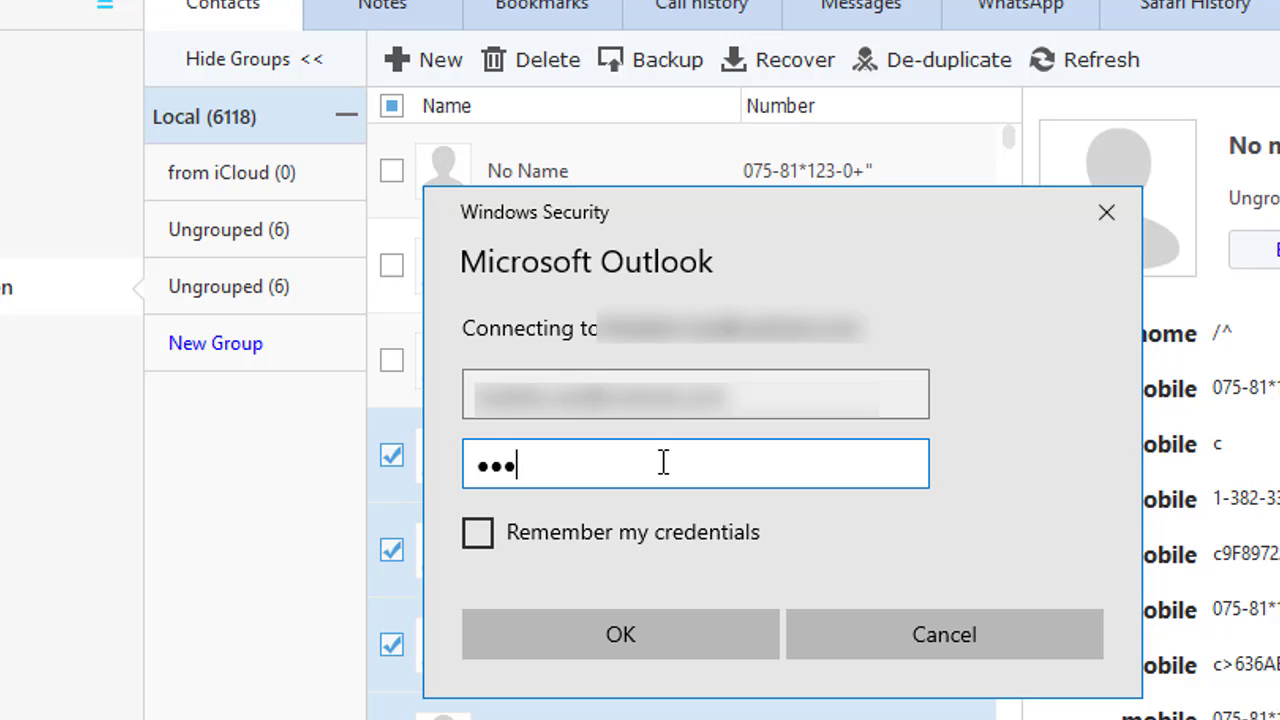
key("BackSpace")
key("BackSpace")
type("assword1")
left_click(659, 628)
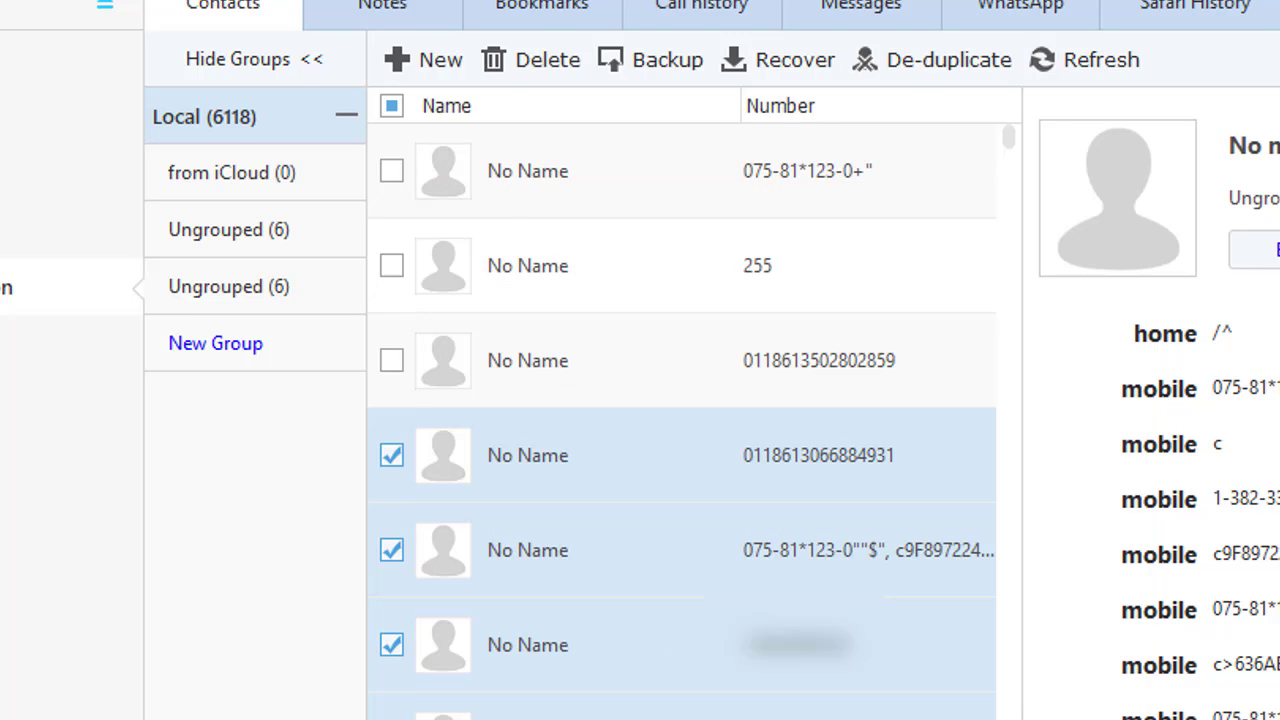
Step: In Outlook.com People, list All contacts sorted by Recently added and open contact 075-81 *123-0K"=
key("alt+Tab")
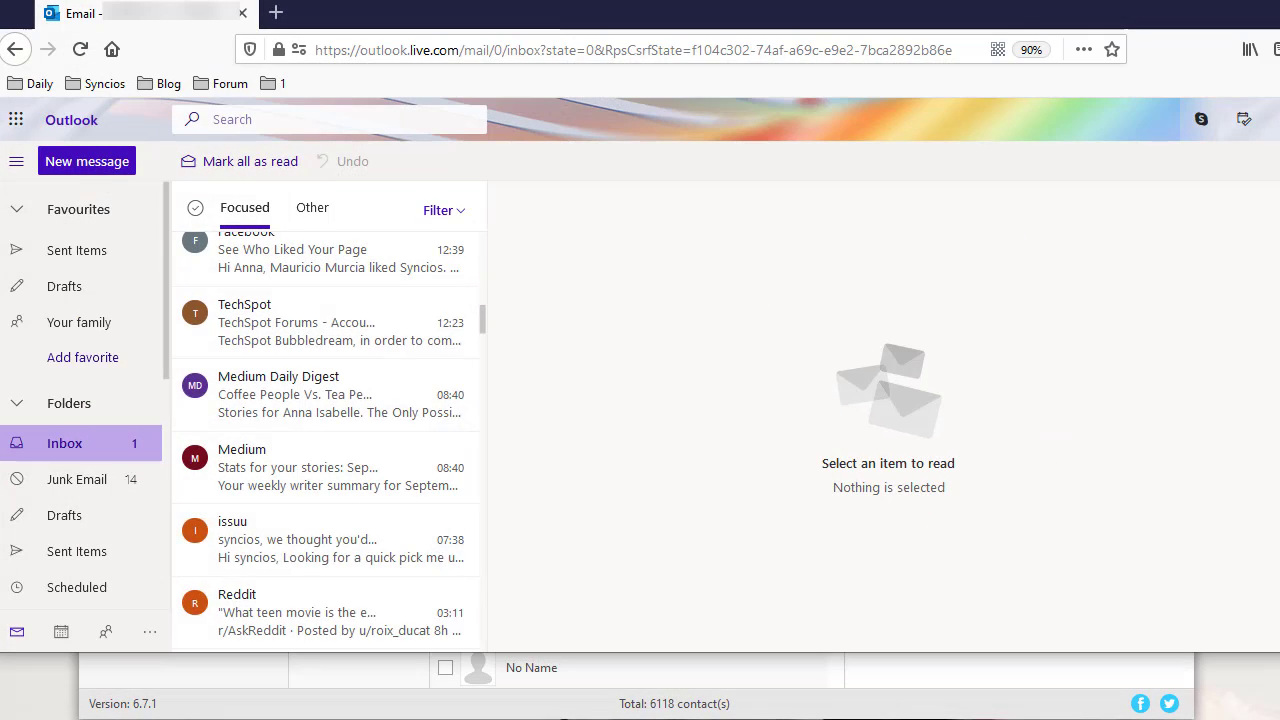
left_click(105, 632)
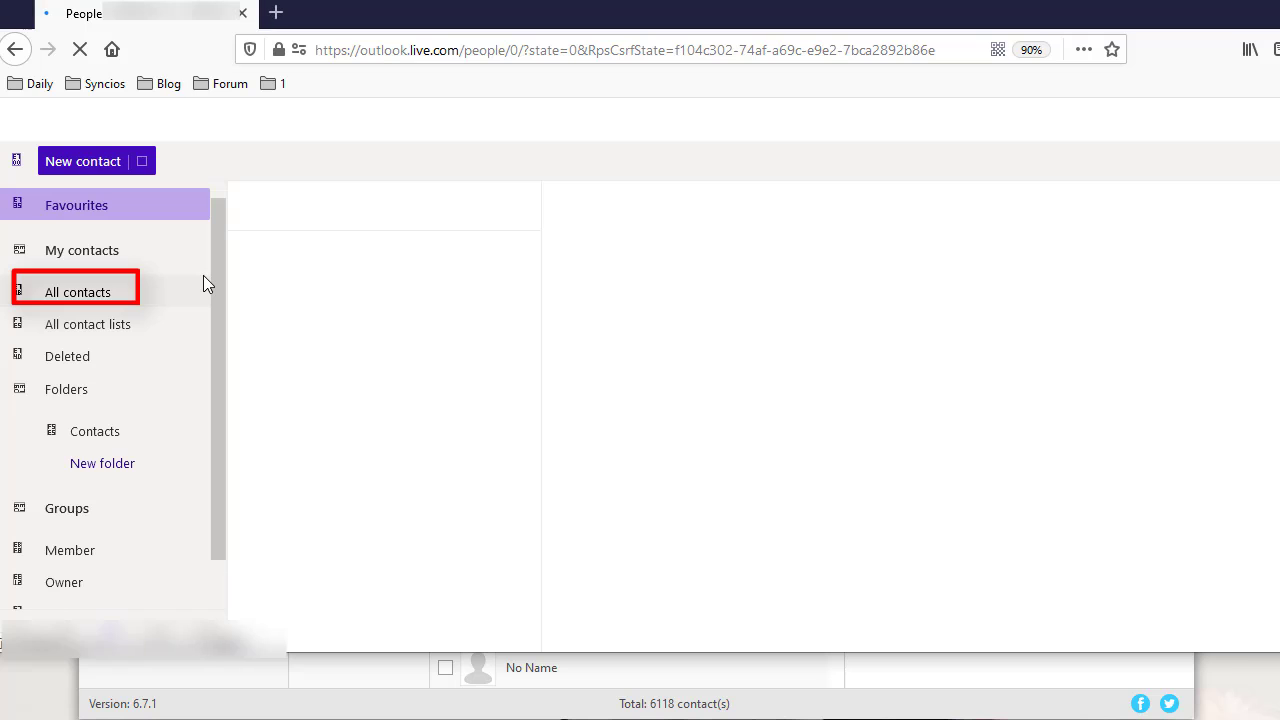
left_click(113, 293)
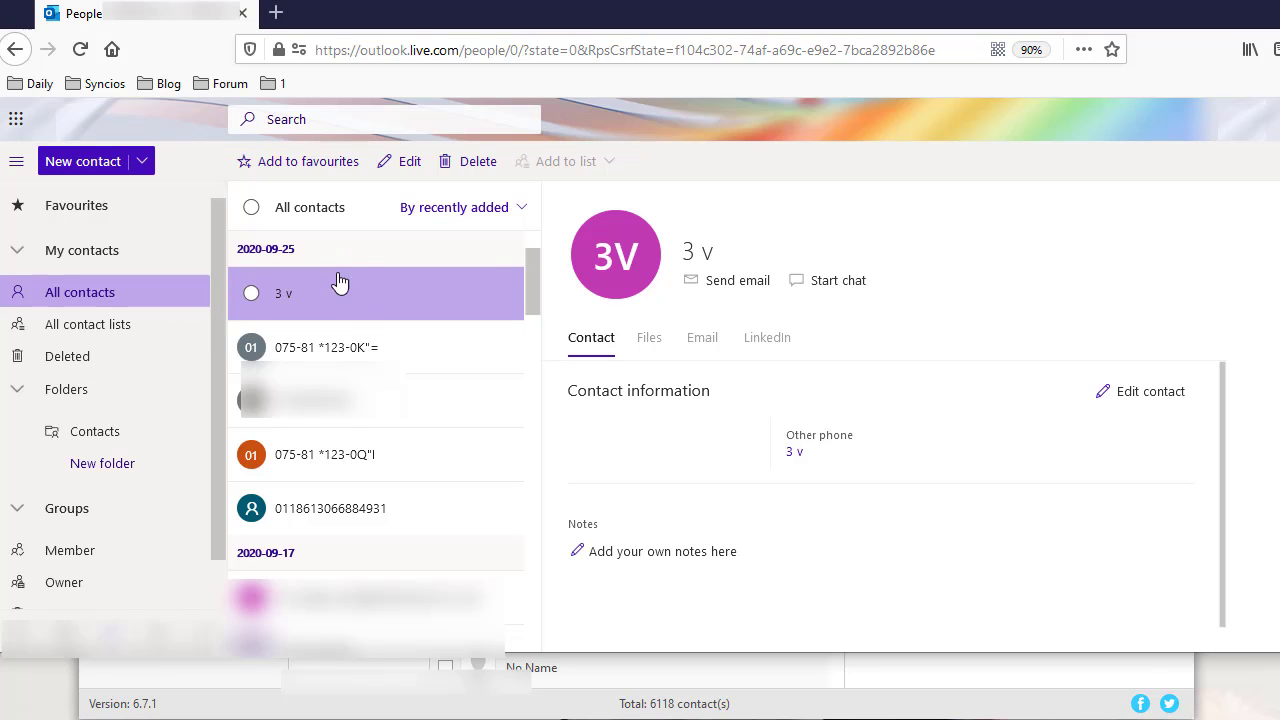
left_click(490, 205)
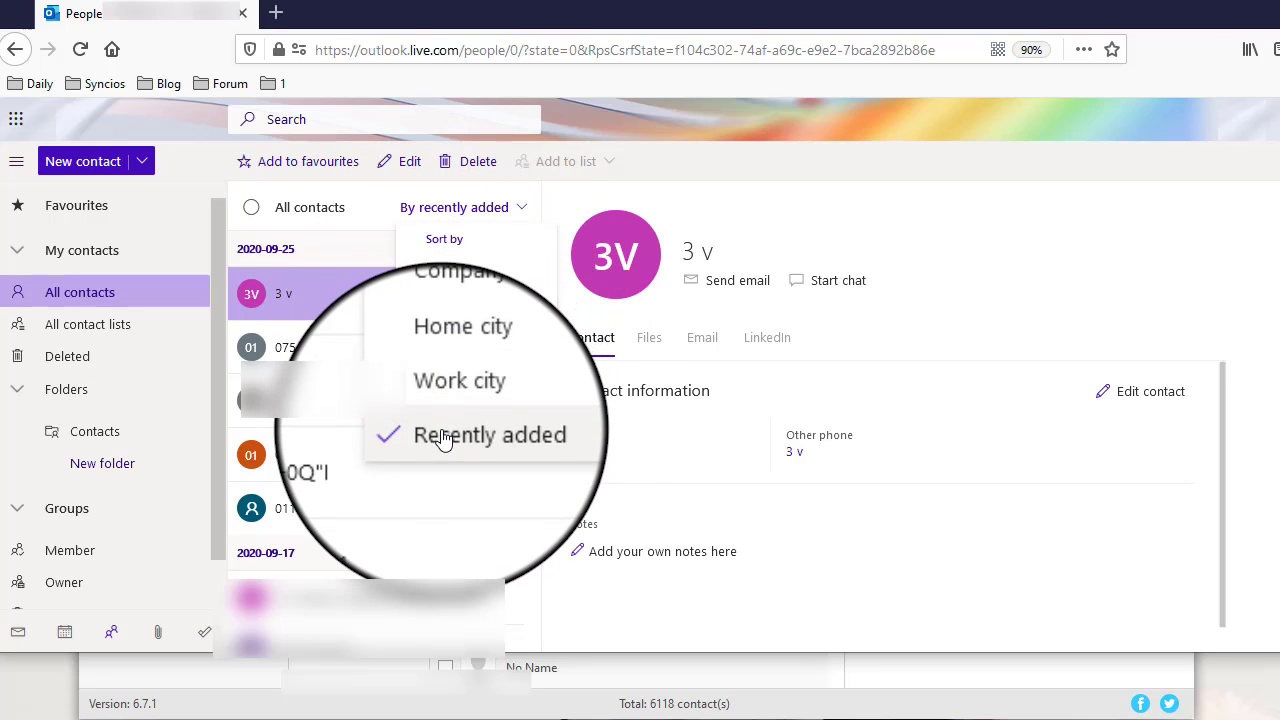
left_click(444, 436)
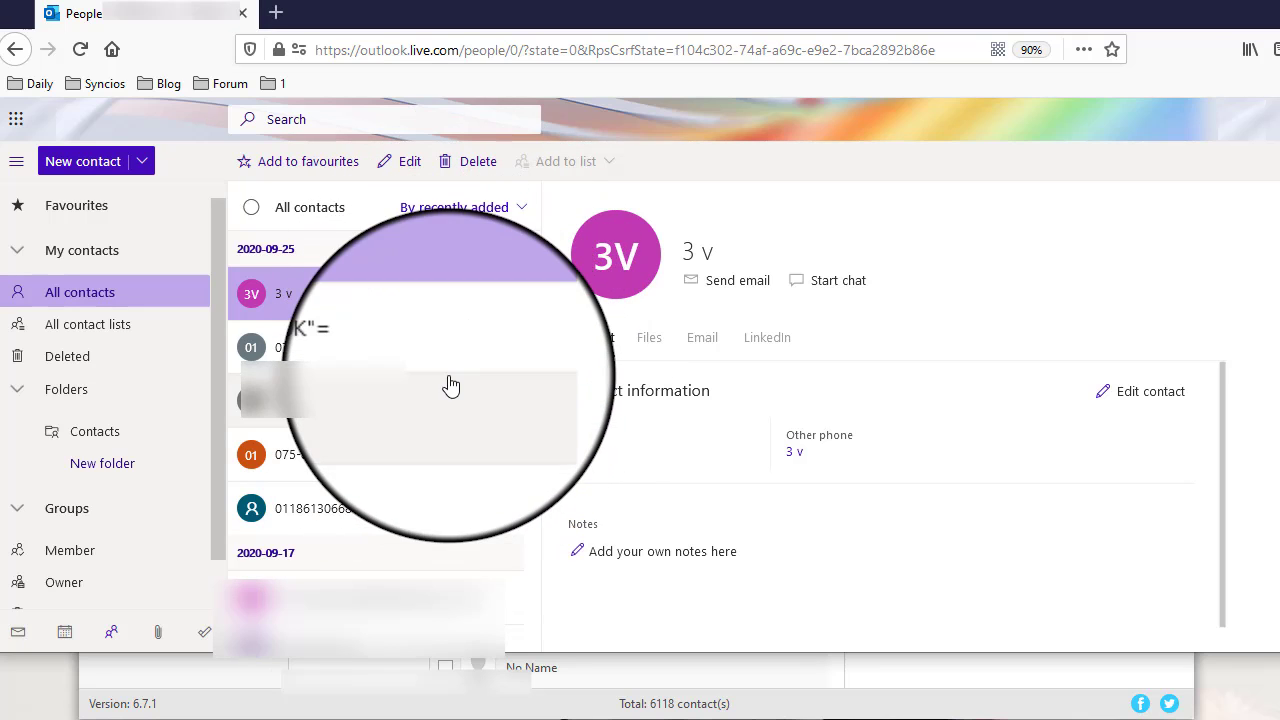
left_click(345, 348)
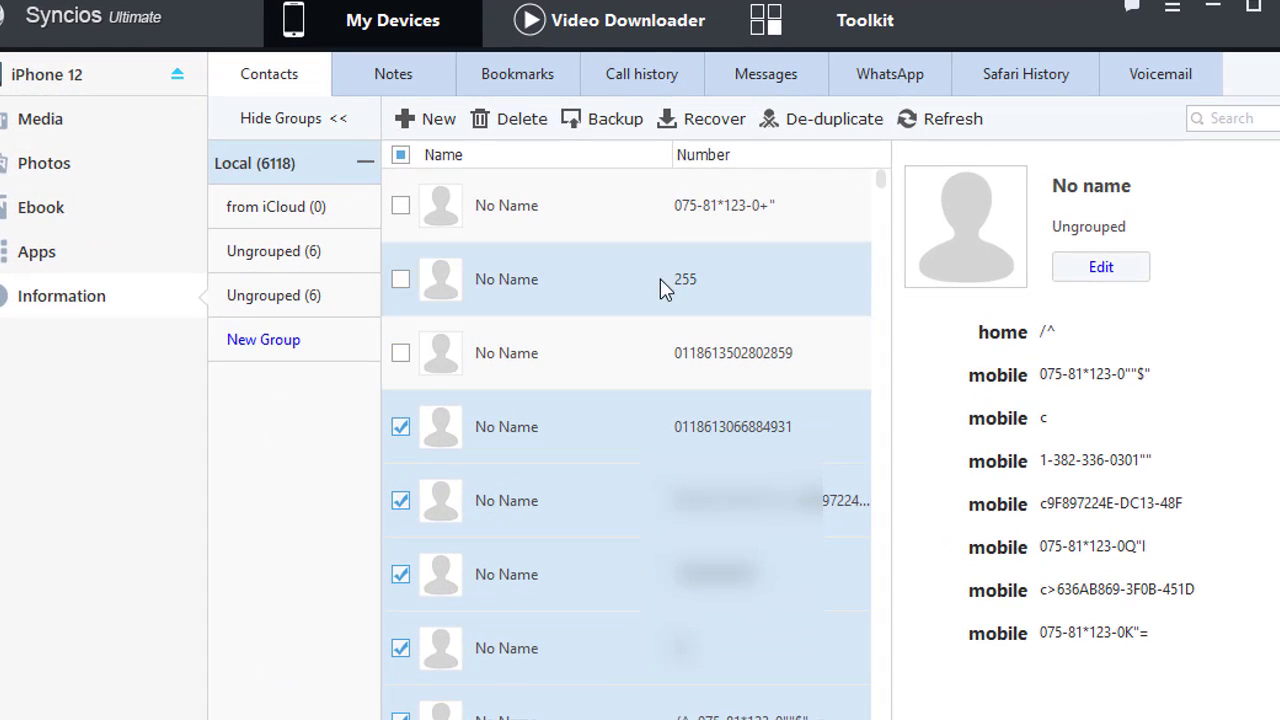
Step: Preview the Video Downloader's Add URL(s) dialog, close it, and switch to the Toolkit
left_click(578, 20)
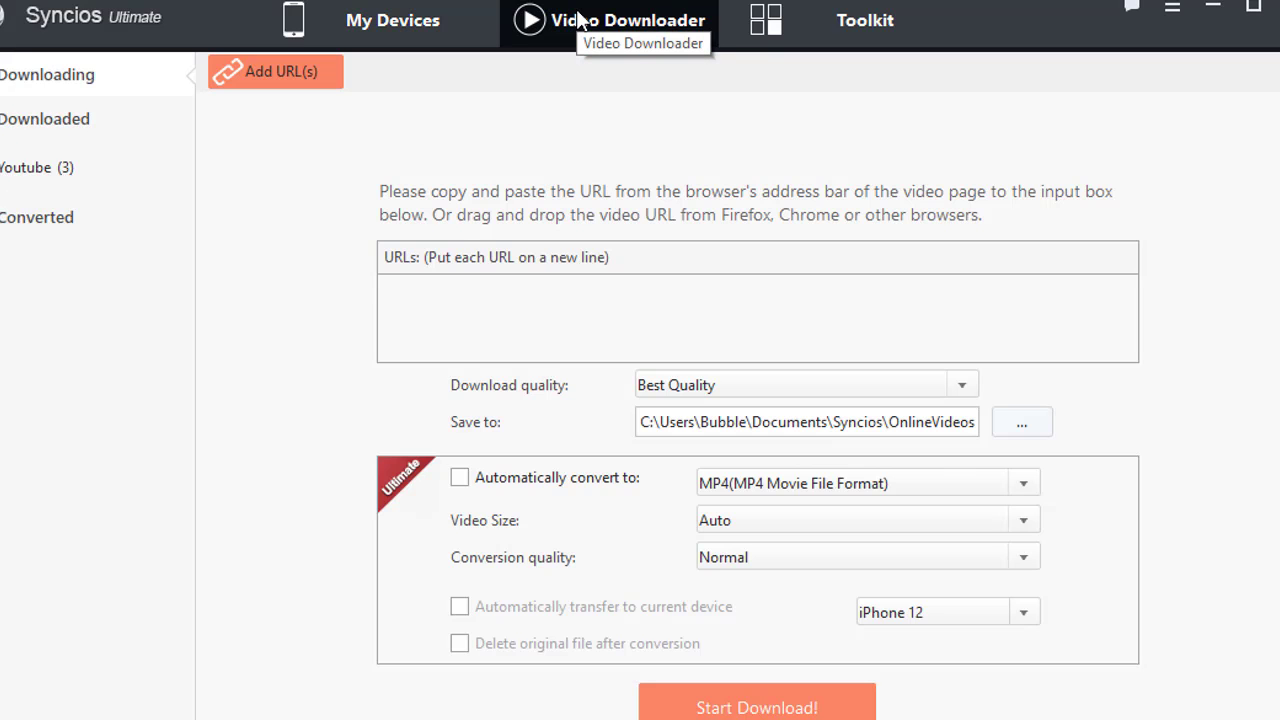
left_click(290, 70)
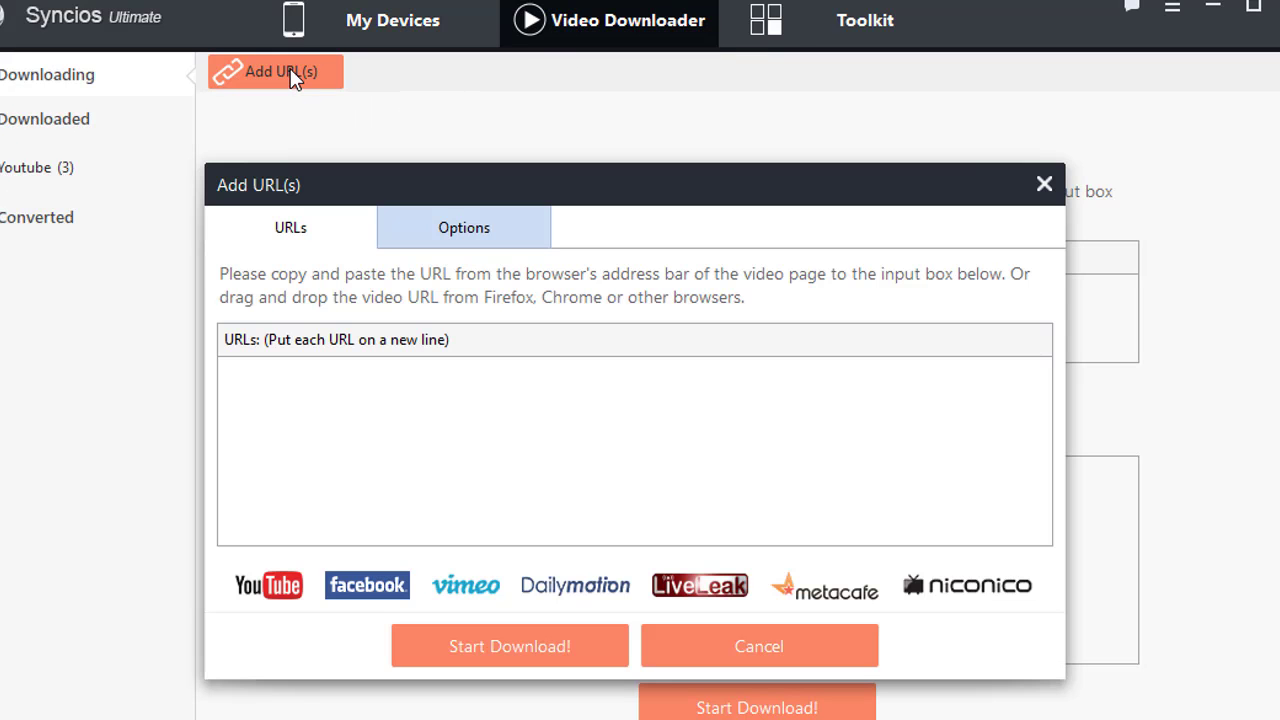
left_click(1043, 186)
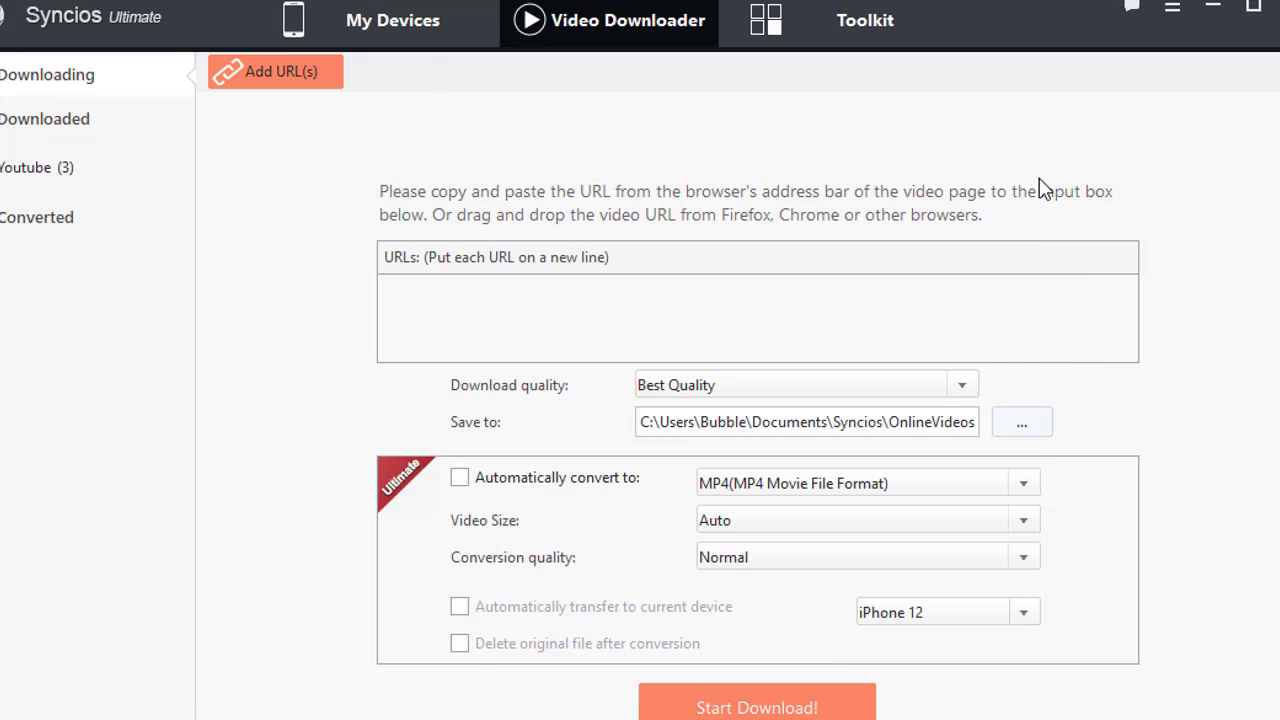
left_click(845, 27)
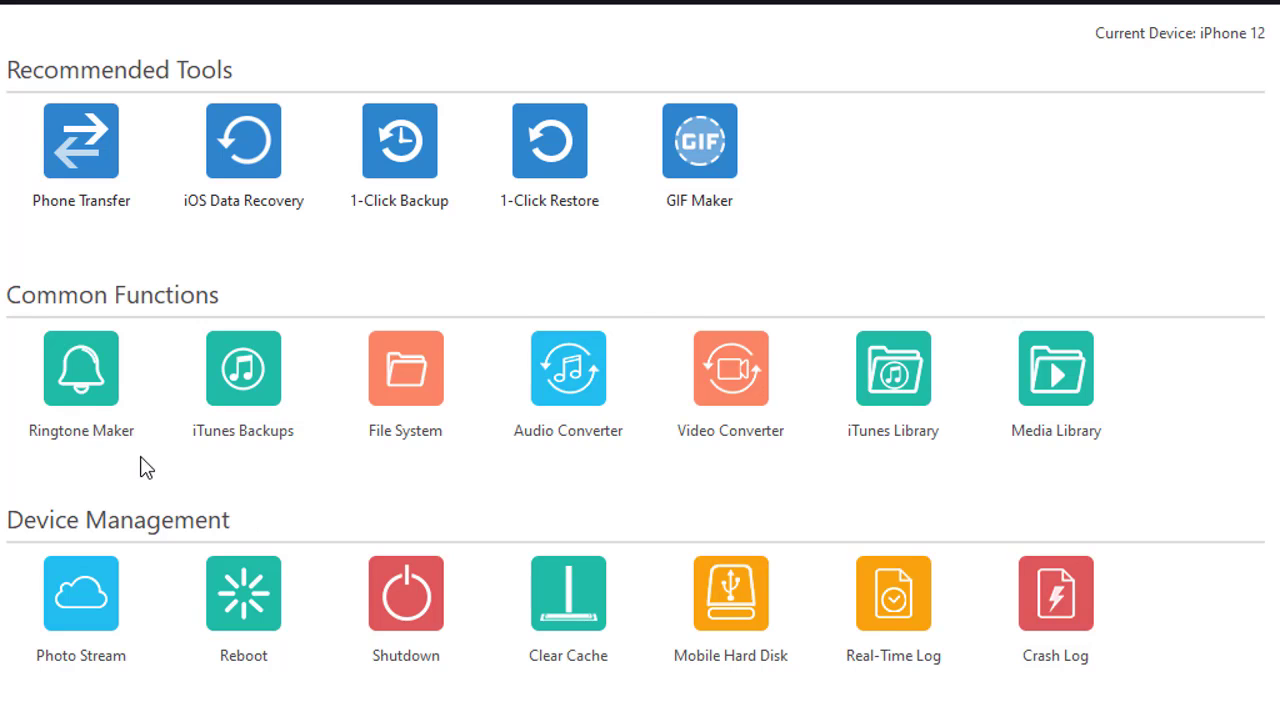
left_click(89, 408)
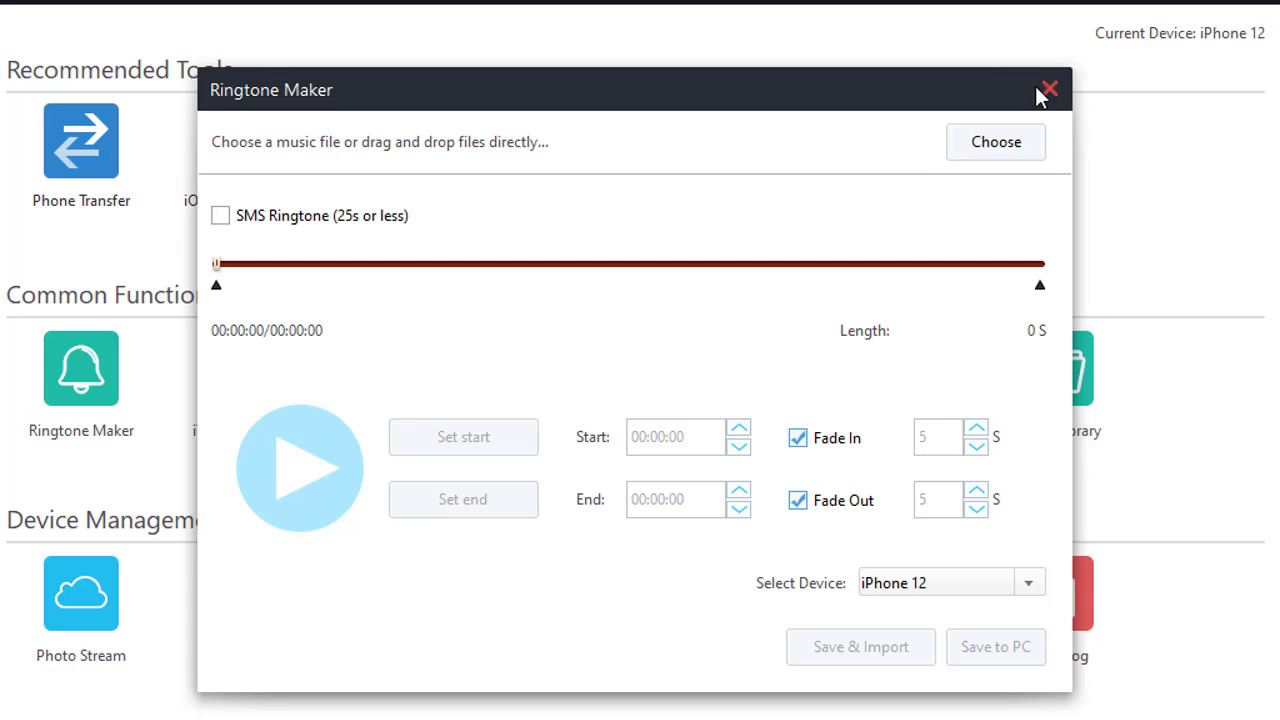
left_click(1048, 93)
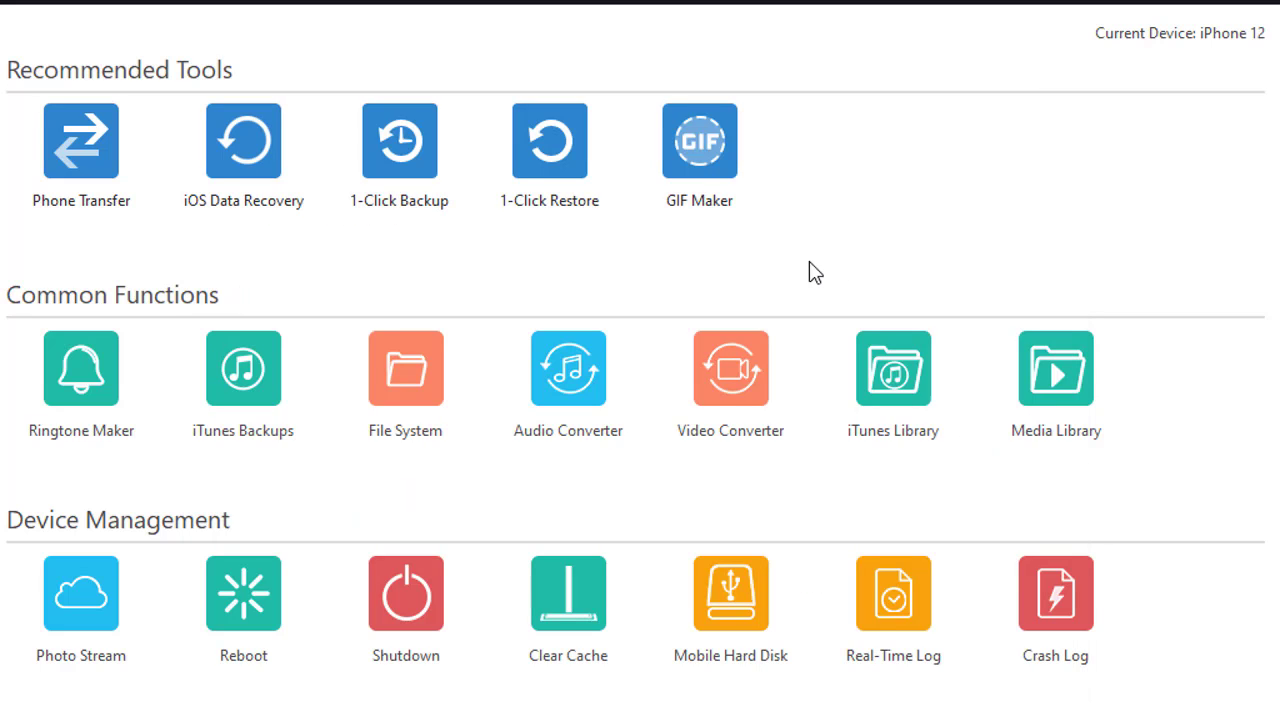
left_click(893, 390)
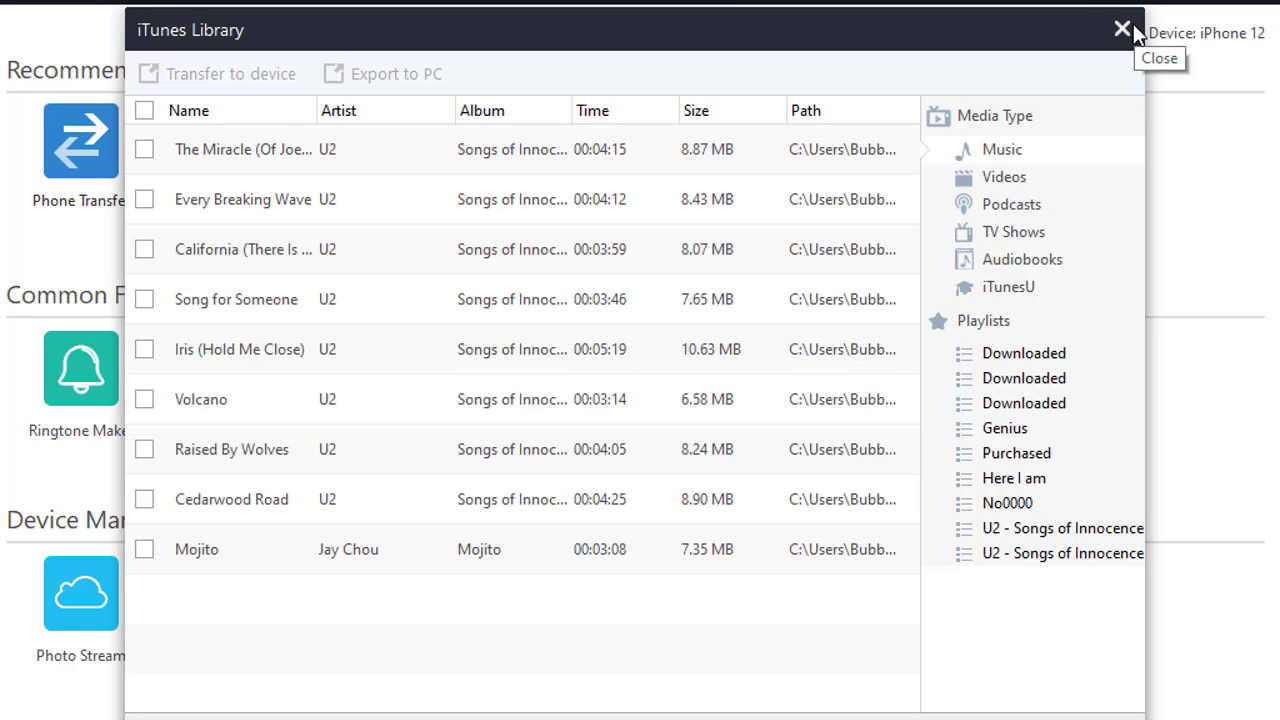
left_click(1124, 30)
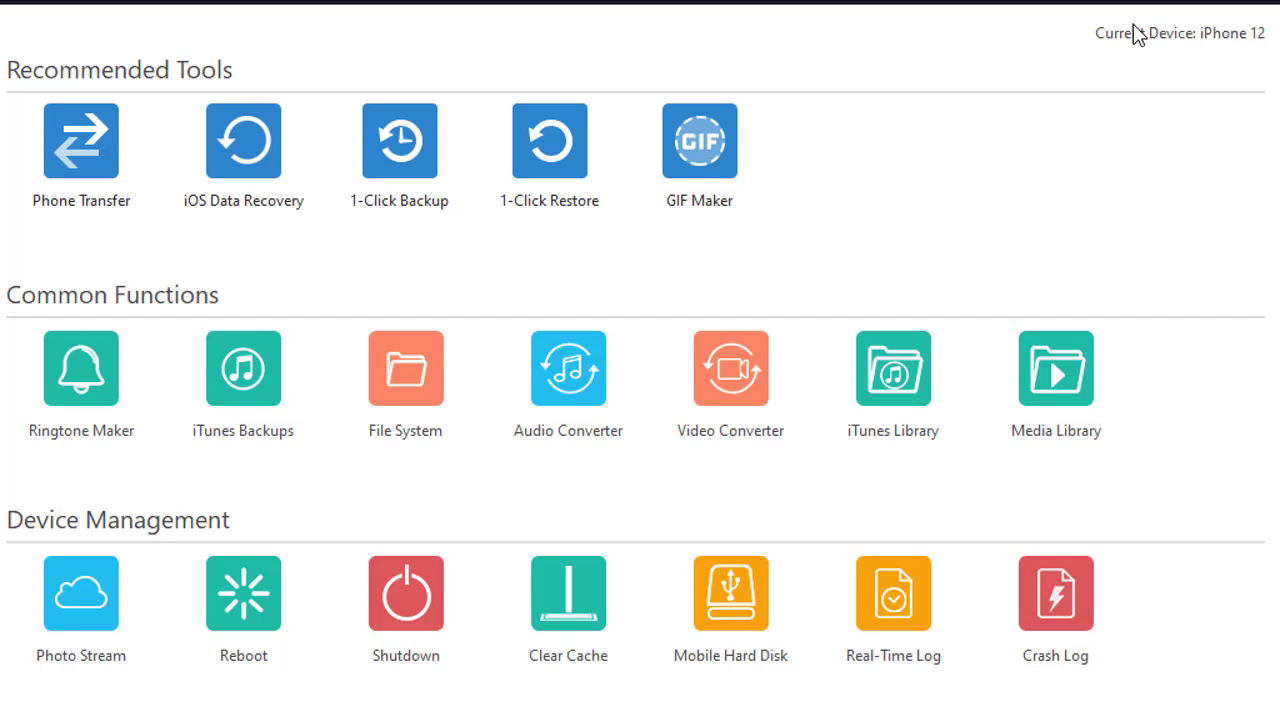